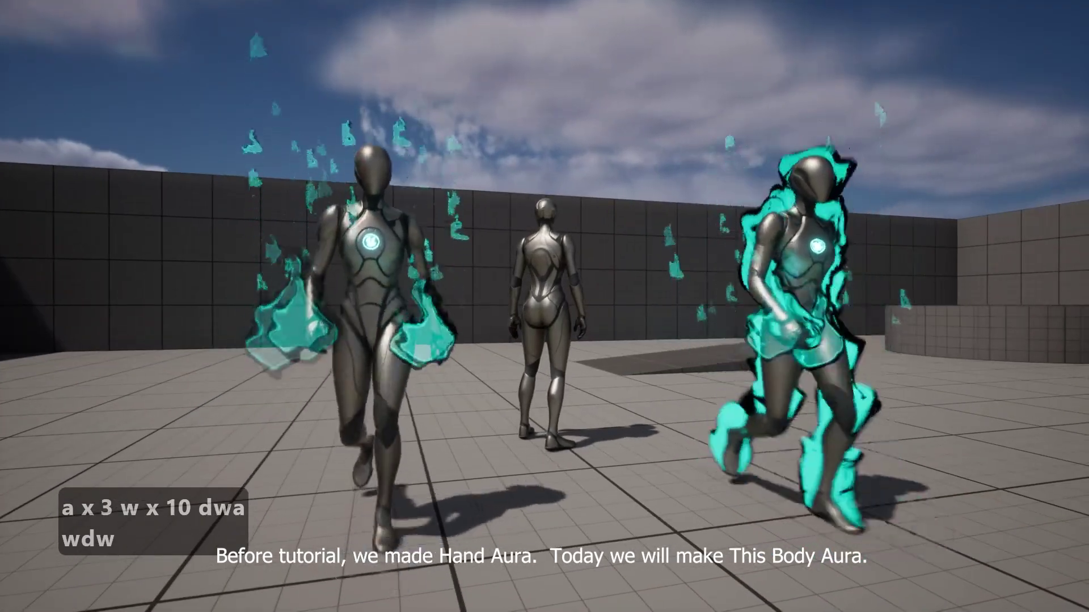
pyautogui.press('s')
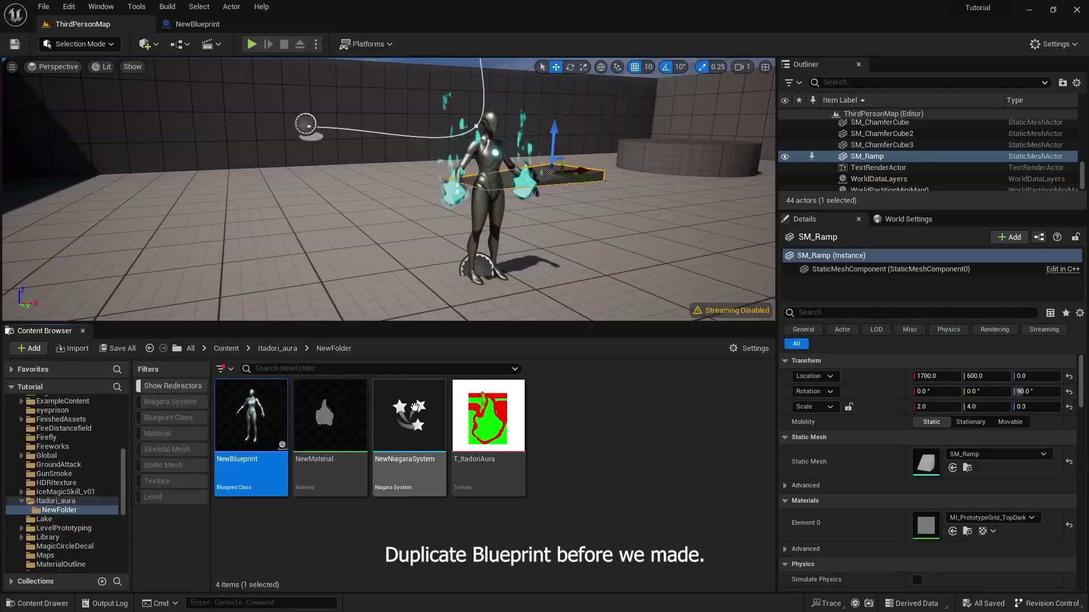
# Duplicate the NewBlueprint asset in the same content folder as NewBlueprint_2
pyautogui.hotkey('ctrl', 'c')
pyautogui.hotkey('ctrl', 'v')
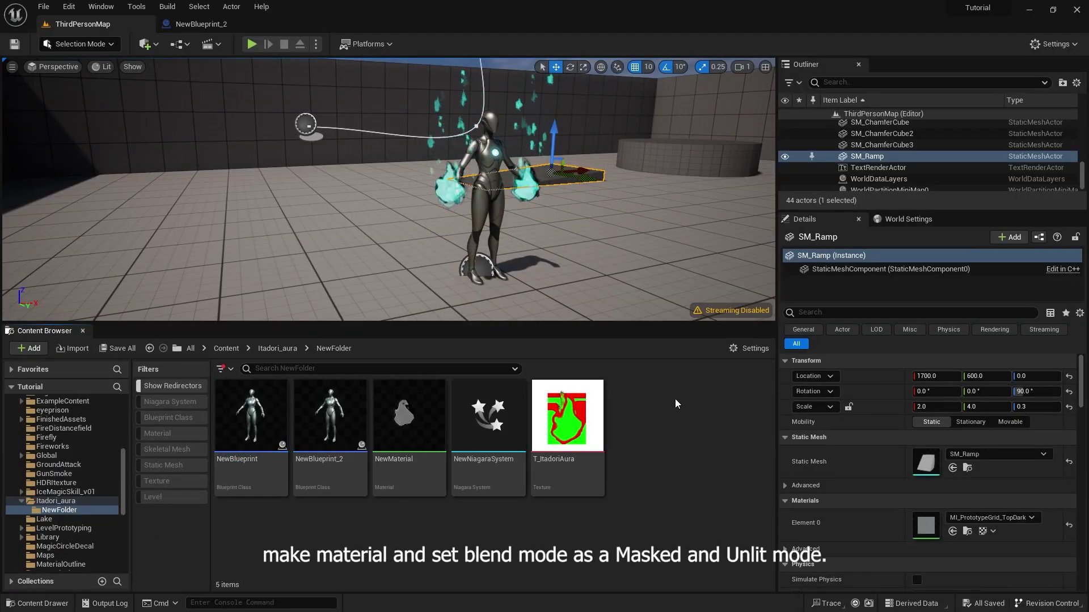
# Create a new material in the folder, open it and set Blend Mode to Masked and Shading Model to Unlit
pyautogui.rightClick(675, 404)
pyautogui.click(695, 299)
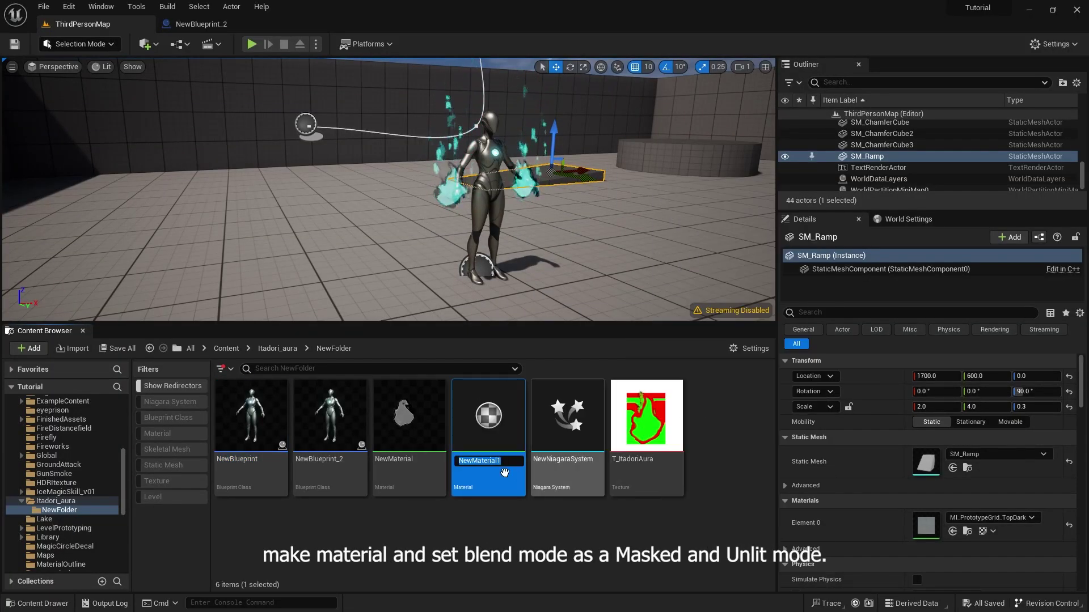
pyautogui.doubleClick(487, 419)
pyautogui.click(116, 481)
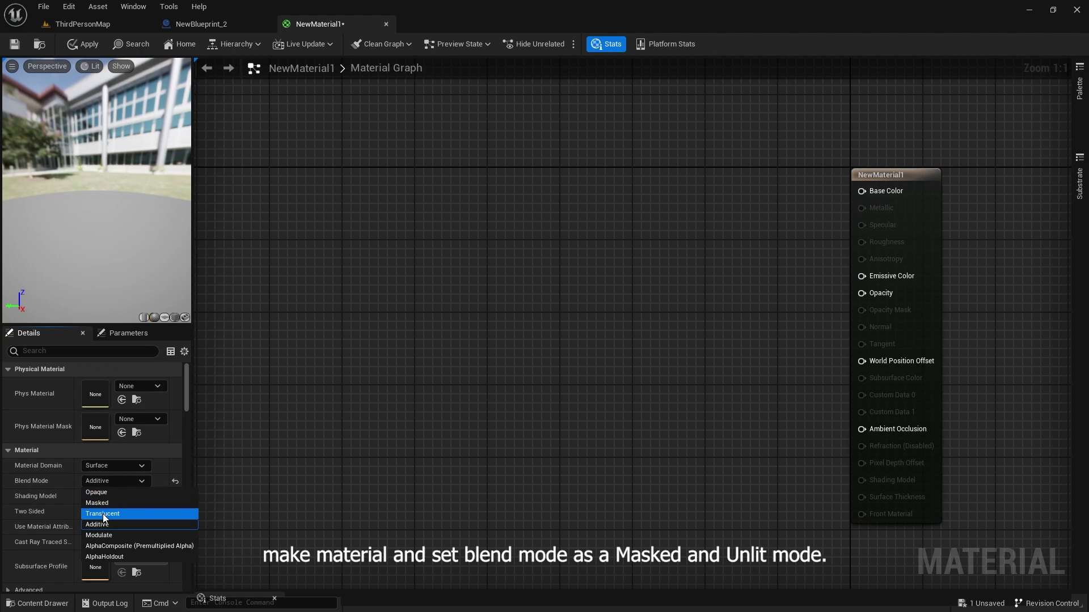
pyautogui.click(102, 504)
pyautogui.click(109, 497)
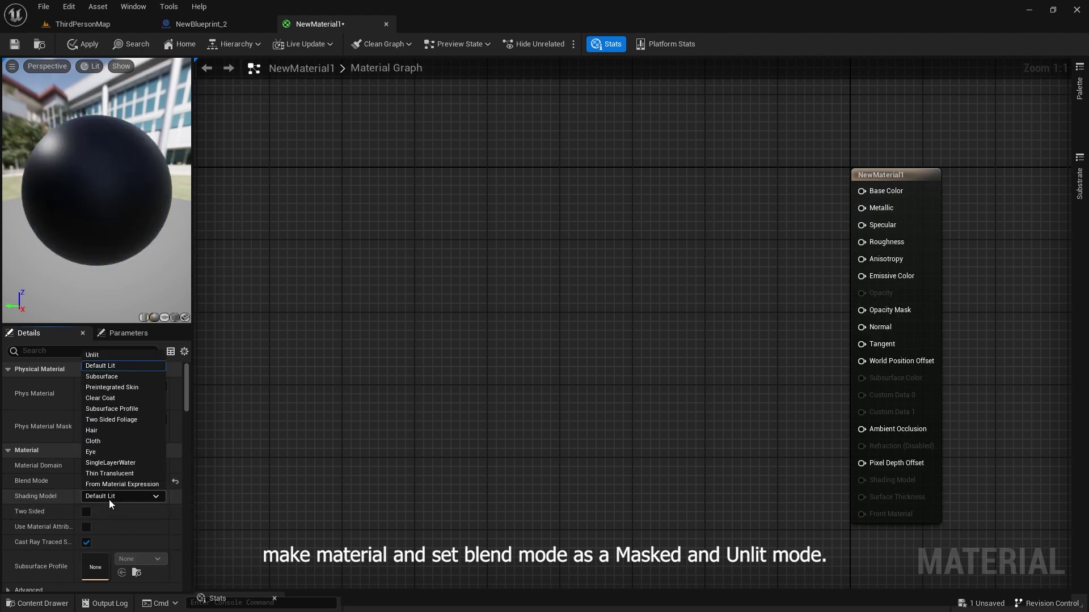
pyautogui.click(93, 353)
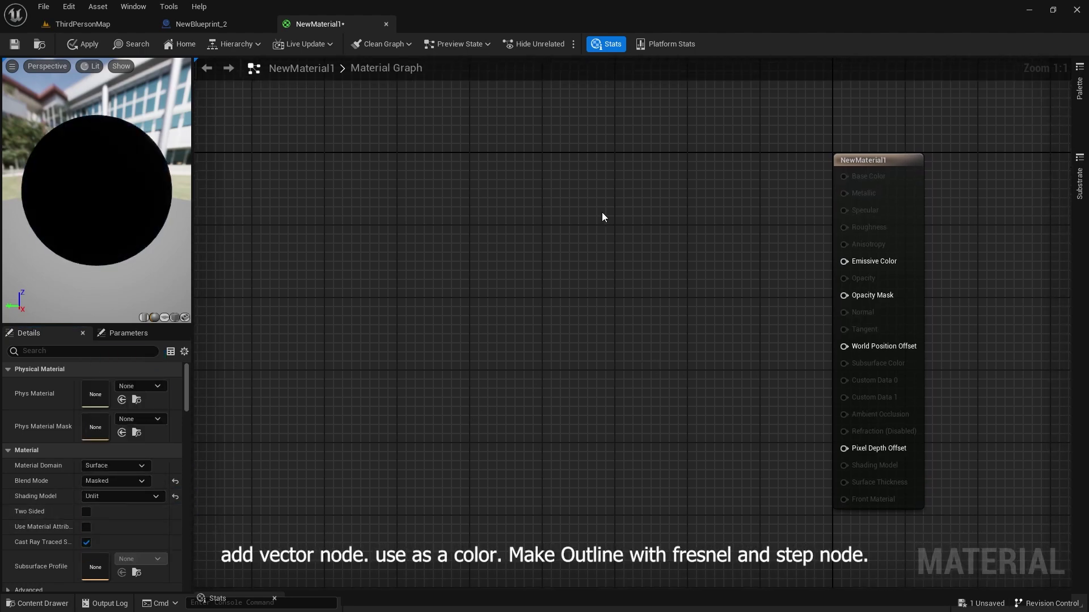
# Add a three-component constant vector with the colour 0, 1, 1 to the material graph, above and left of the material output
pyautogui.press('3')
pyautogui.click(621, 182)
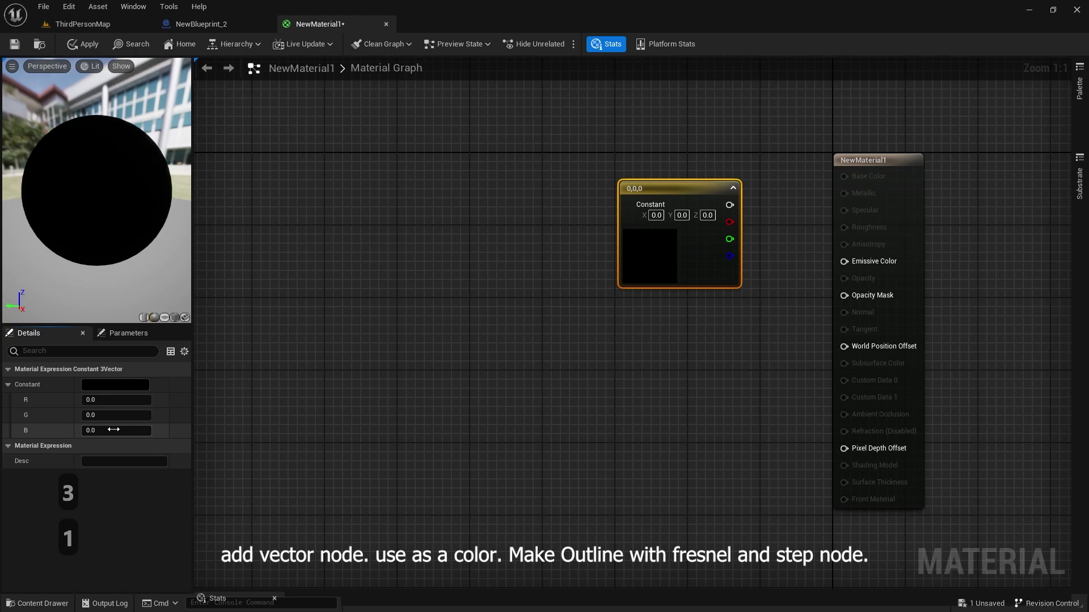
pyautogui.click(526, 275)
pyautogui.moveTo(680, 189); pyautogui.dragTo(649, 143)
pyautogui.click(568, 300)
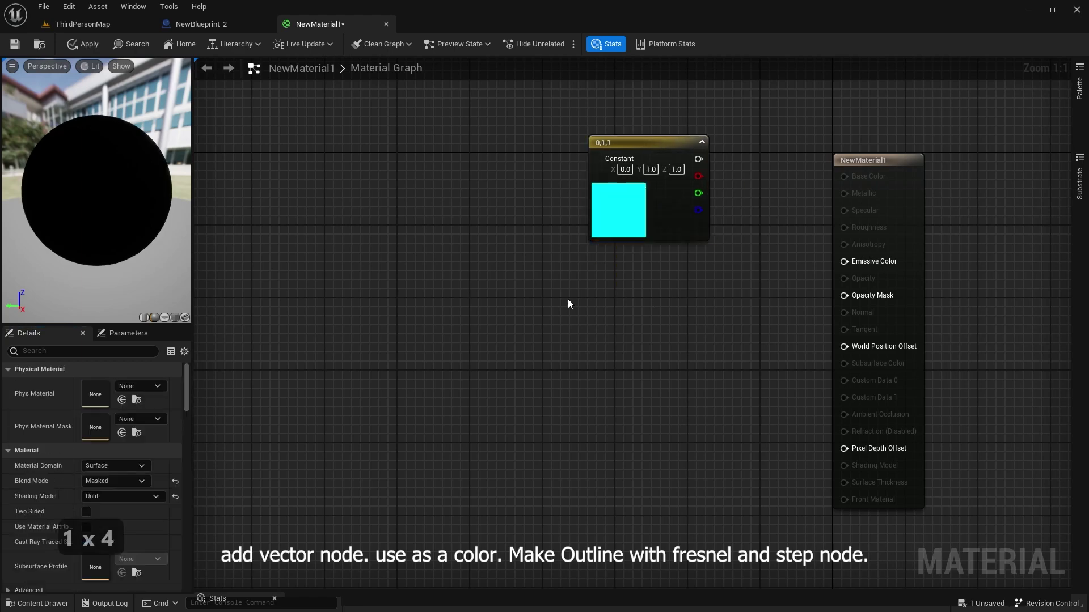
# Add a Fresnel node with an exponent of 1.0 below and left of the colour constant
pyautogui.rightClick(567, 300)
pyautogui.write('fres')
pyautogui.press('Return')
pyautogui.moveTo(566, 300); pyautogui.dragTo(461, 276)
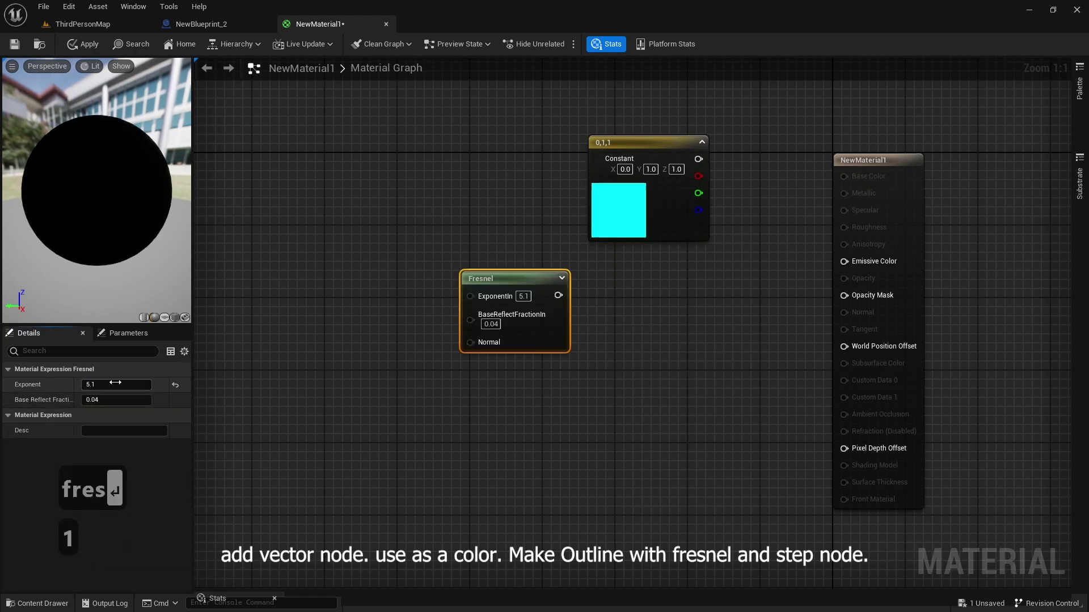
pyautogui.click(543, 367)
# Add a Step node beside the Fresnel node and set its X value to 0.5
pyautogui.rightClick(610, 300)
pyautogui.write('ste')
pyautogui.press('Return')
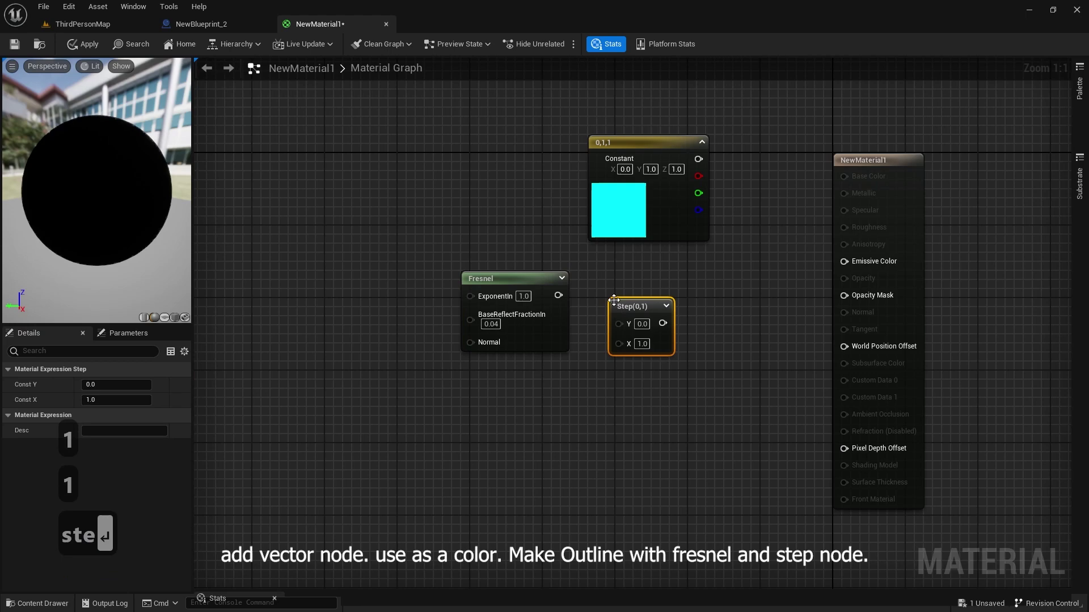
pyautogui.press('BackSpace')
pyautogui.press('BackSpace')
pyautogui.press('BackSpace')
pyautogui.press('BackSpace')
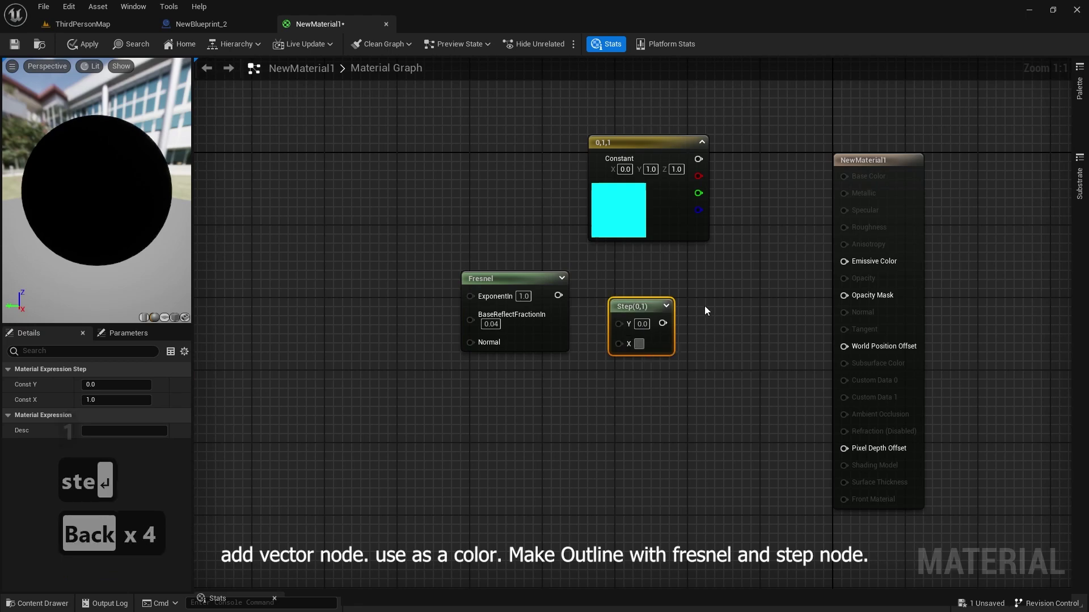
pyautogui.write('.5')
pyautogui.click(711, 313)
# Feed Fresnel into the Step's Y input, multiply the result with the colour constant and connect it to Emissive Color
pyautogui.moveTo(554, 307); pyautogui.dragTo(730, 270)
pyautogui.press('m')
pyautogui.click(726, 241)
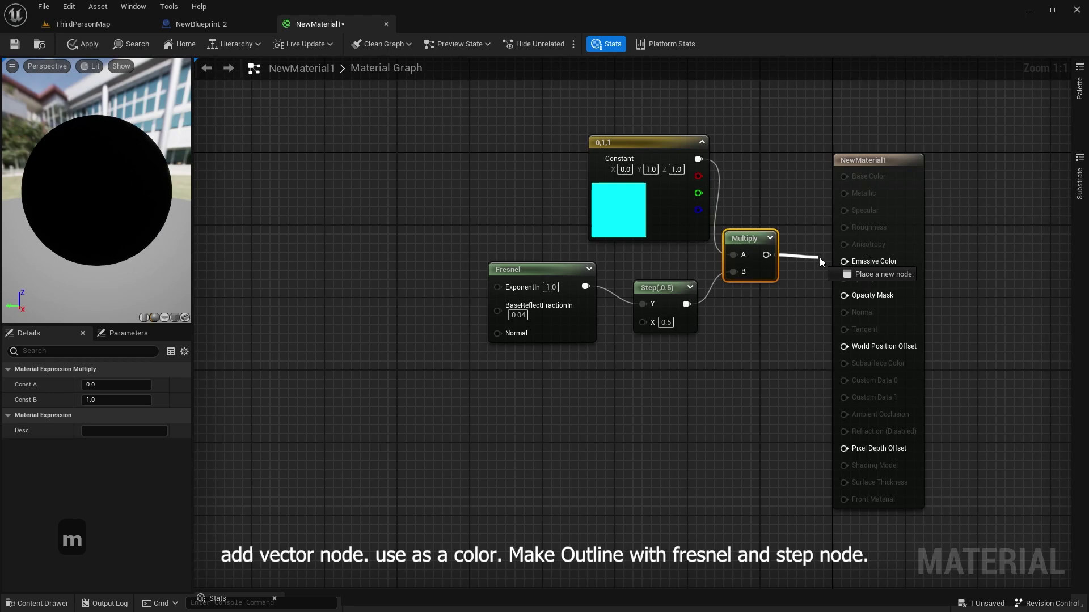
pyautogui.moveTo(819, 257); pyautogui.dragTo(844, 261)
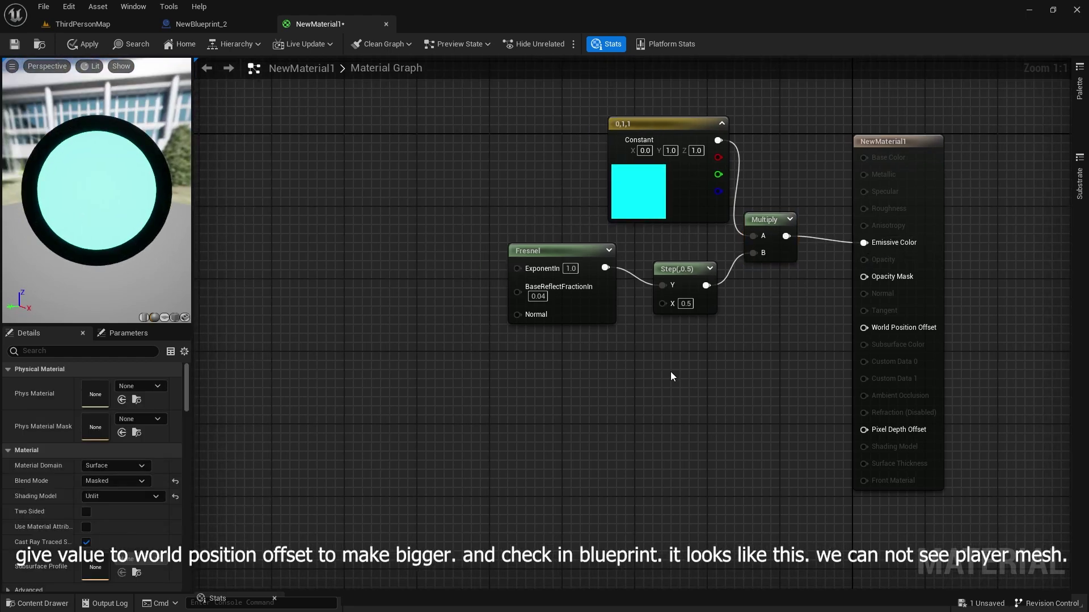
# Add a VertexNormalWS node below the Fresnel and Step nodes
pyautogui.rightClick(671, 372)
pyautogui.write('v')
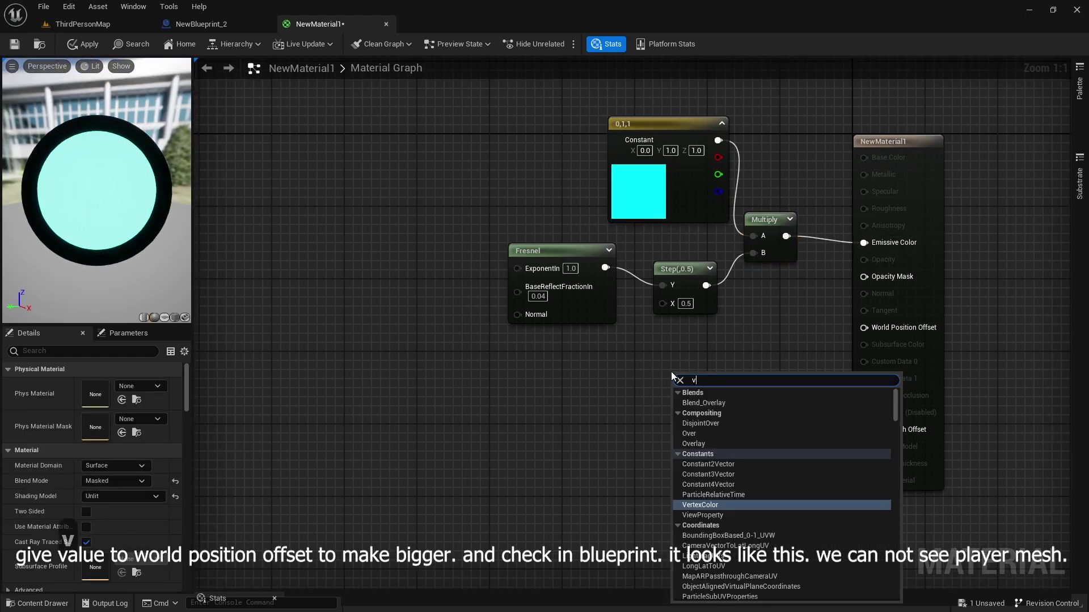
pyautogui.write('erte')
pyautogui.click(733, 420)
pyautogui.moveTo(691, 411); pyautogui.dragTo(619, 407)
# Multiply the vertex normal by 5 and connect the result to World Position Offset
pyautogui.press('m')
pyautogui.click(695, 410)
pyautogui.click(685, 451)
pyautogui.click(723, 420)
pyautogui.click(117, 400)
pyautogui.write('5')
pyautogui.click(789, 430)
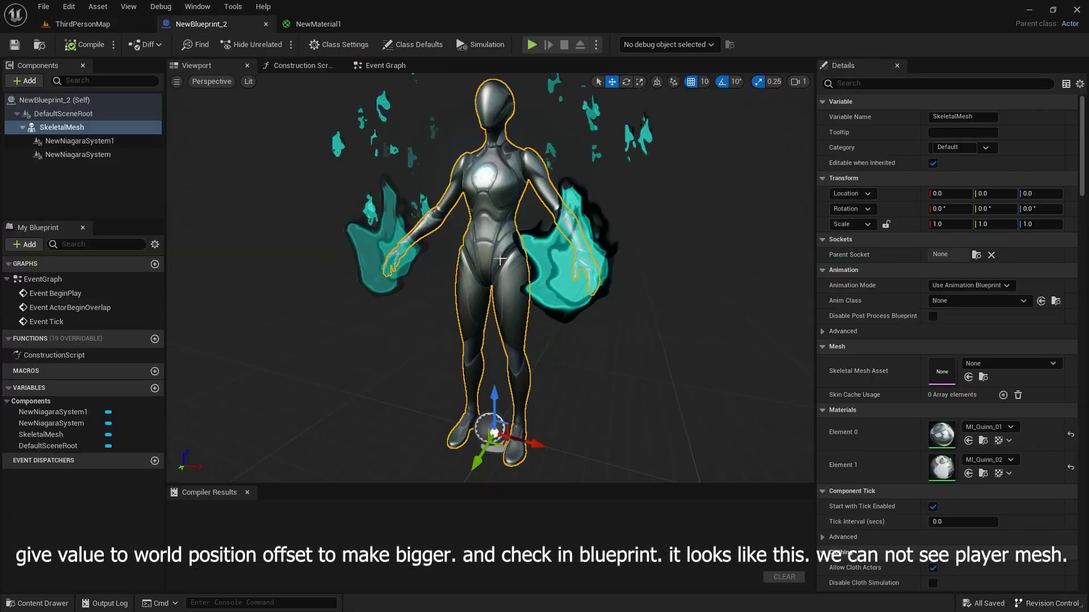
# In NewBlueprint_2, assign NewMaterial1 as the skeletal mesh's Overlay Material and view the character in the viewport
pyautogui.click(974, 79)
pyautogui.write('overt')
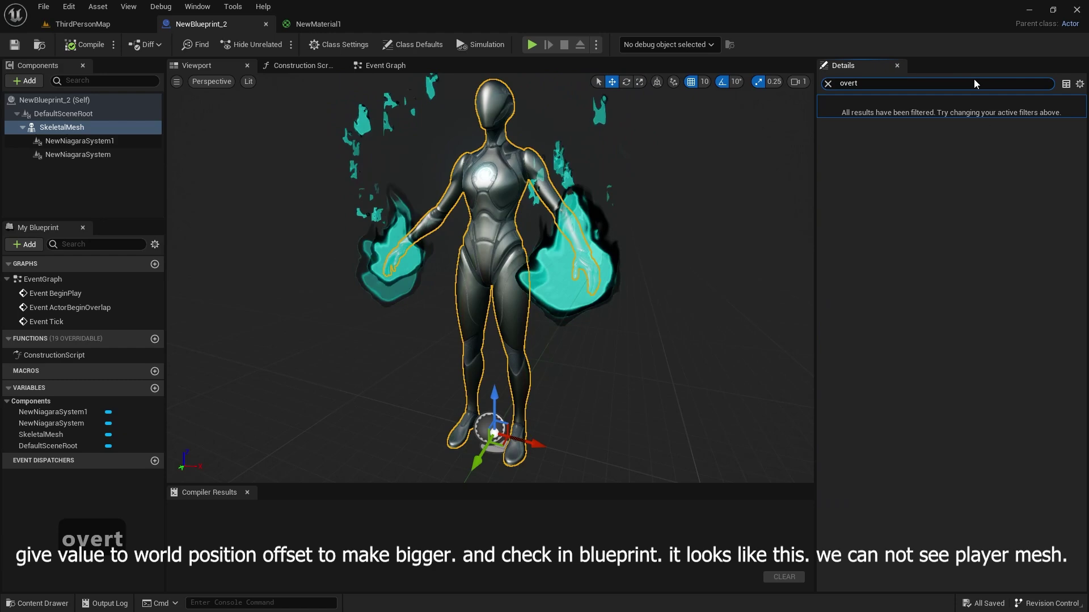
pyautogui.press('BackSpace')
pyautogui.write('la')
pyautogui.click(969, 255)
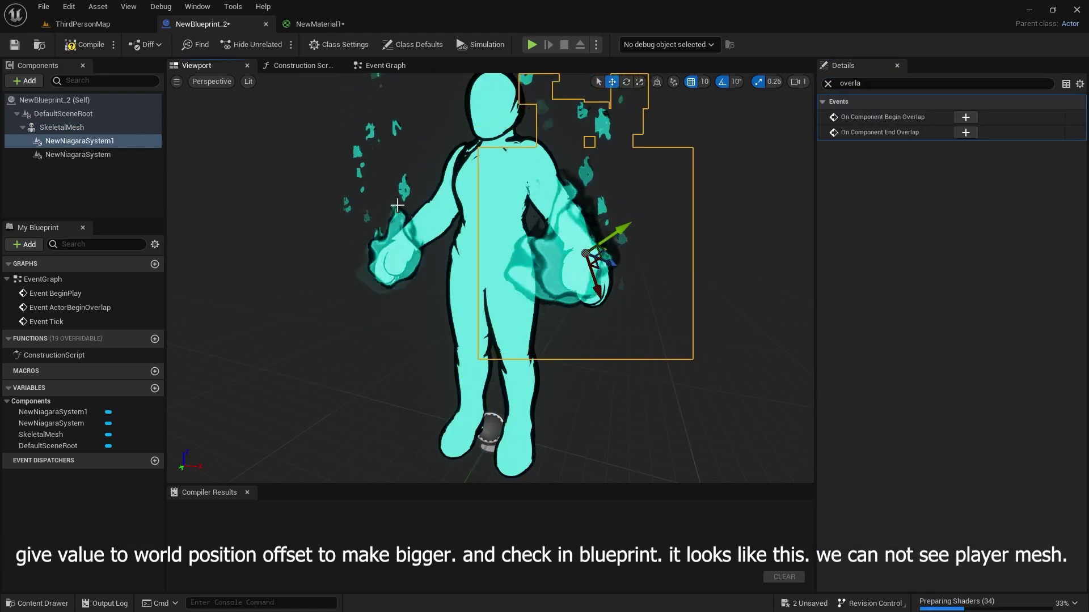
pyautogui.press('a')
pyautogui.moveTo(397, 207); pyautogui.dragTo(479, 207, button='right')
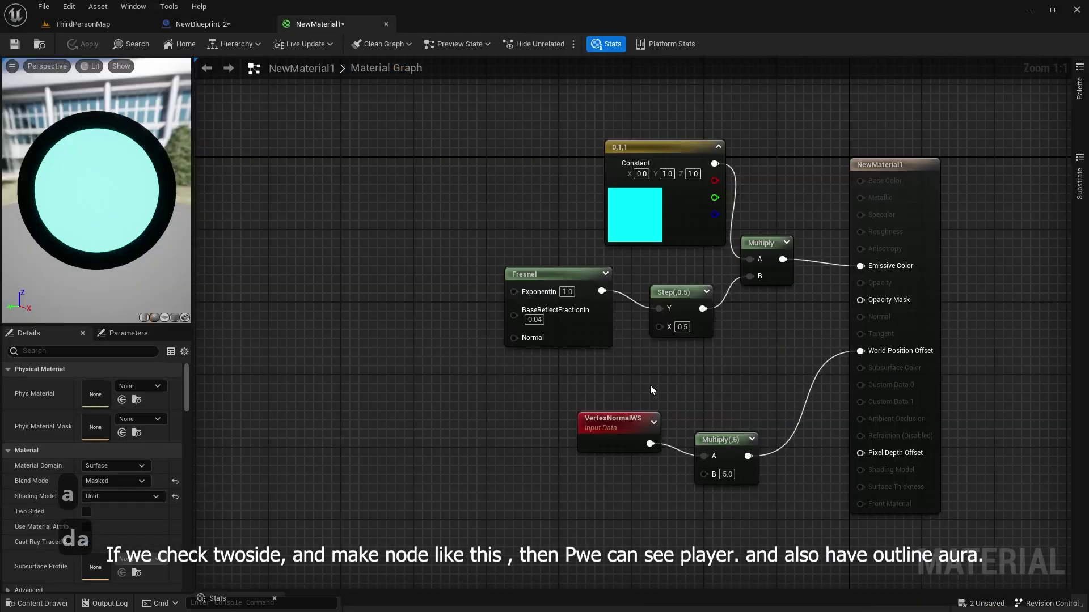
# In NewMaterial1, move the vertex normal nodes lower and add a TwoSidedSign node above them
pyautogui.moveTo(649, 385); pyautogui.dragTo(635, 311, button='right')
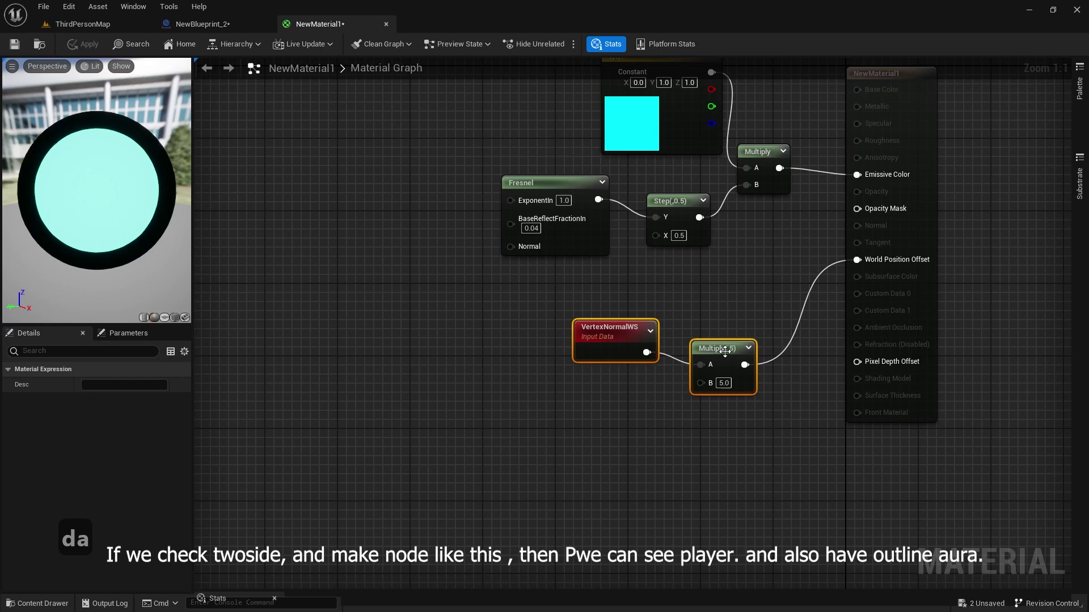
pyautogui.click(615, 308)
pyautogui.rightClick(585, 295)
pyautogui.write('twosi')
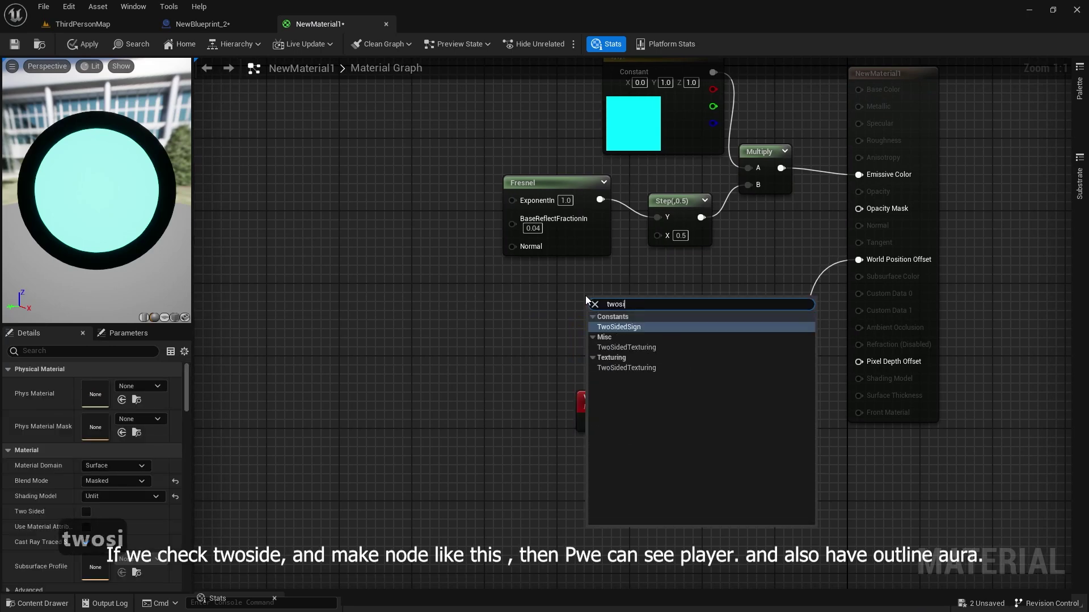
pyautogui.write('de')
pyautogui.press('Return')
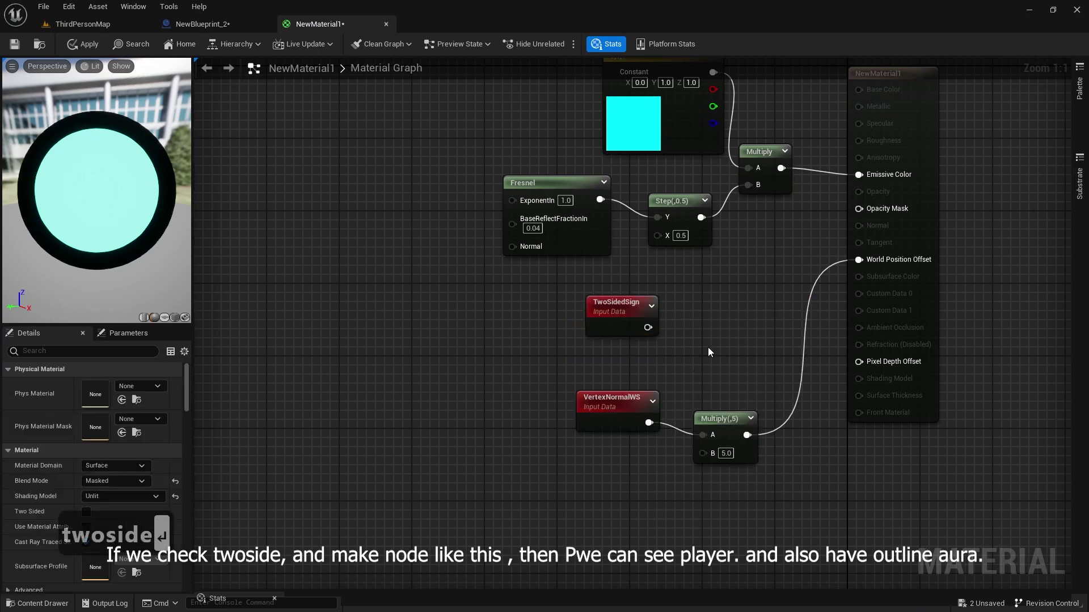
# Invert TwoSidedSign with a One Minus node and connect the result to Opacity Mask
pyautogui.press('o')
pyautogui.click(692, 309)
pyautogui.moveTo(648, 327); pyautogui.dragTo(707, 333)
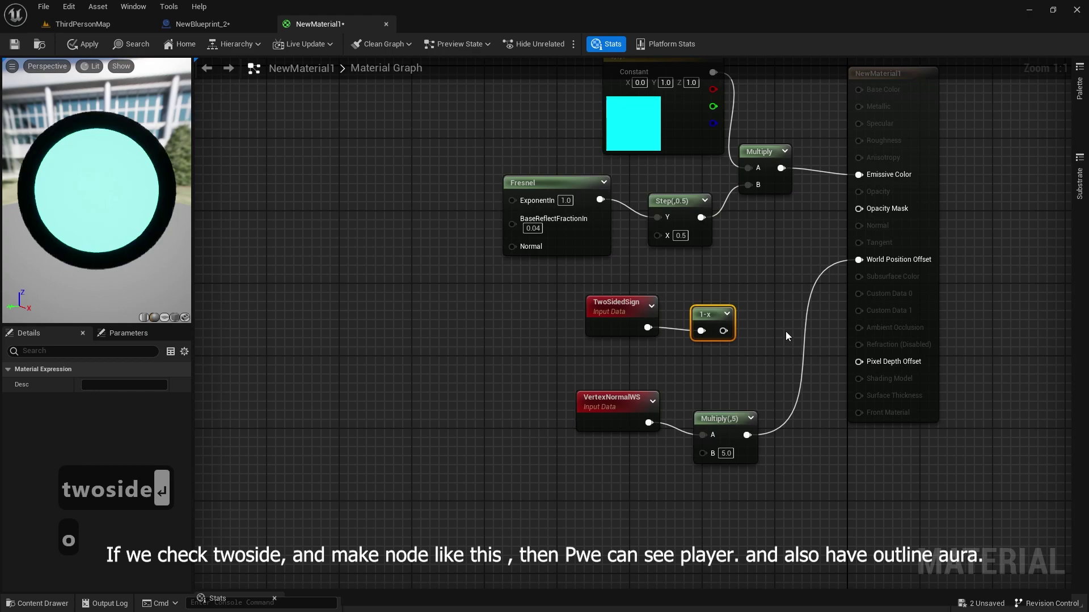
pyautogui.moveTo(786, 334); pyautogui.dragTo(690, 391, button='right')
pyautogui.moveTo(818, 274); pyautogui.dragTo(828, 262)
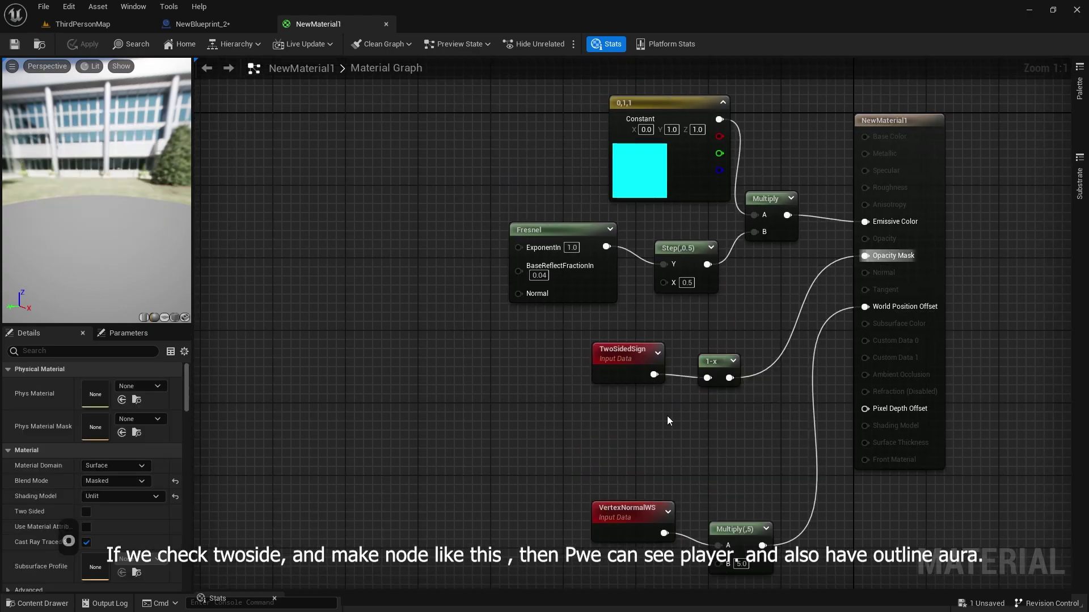
# Add a second One Minus node and feed it from the Fresnel output
pyautogui.press('o')
pyautogui.click(668, 415)
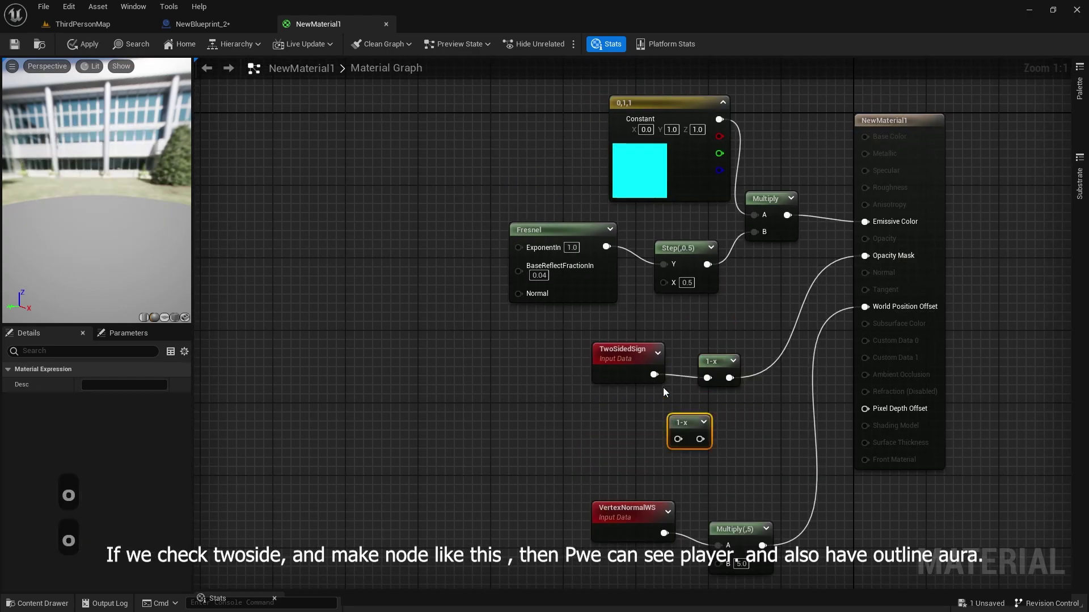
pyautogui.click(630, 320)
pyautogui.moveTo(602, 246); pyautogui.dragTo(677, 439)
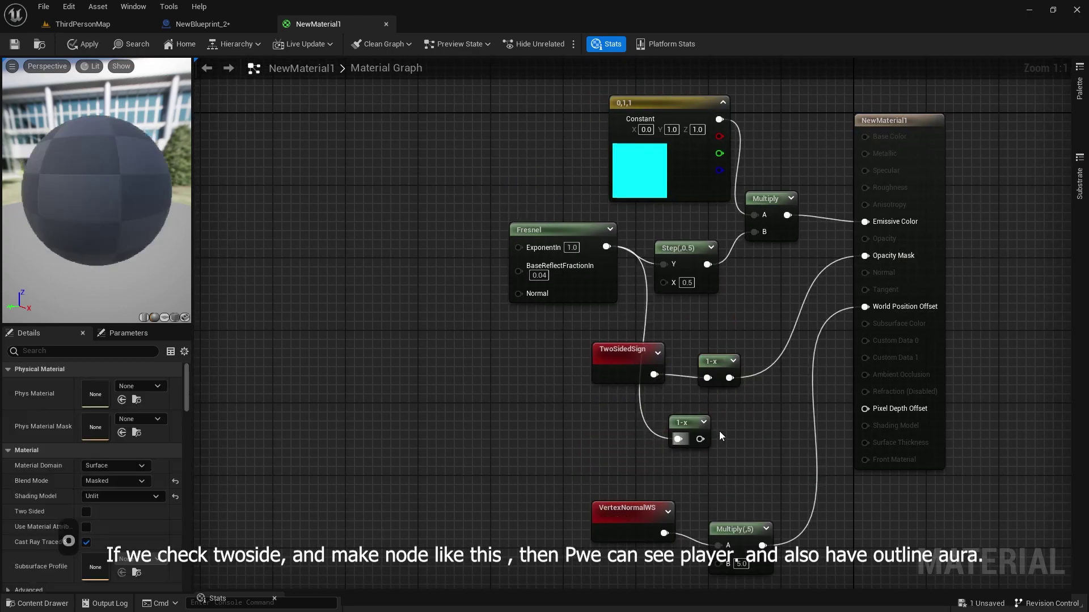
# Multiply the two One Minus outputs together and connect the product to Opacity Mask
pyautogui.press('m')
pyautogui.click(740, 397)
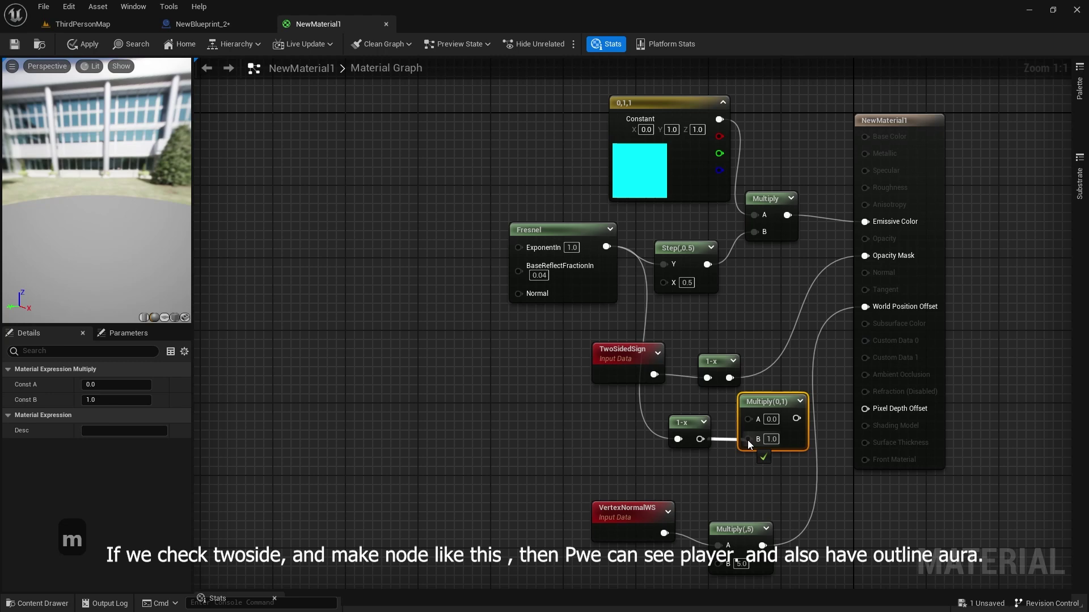
pyautogui.moveTo(726, 371); pyautogui.dragTo(730, 378)
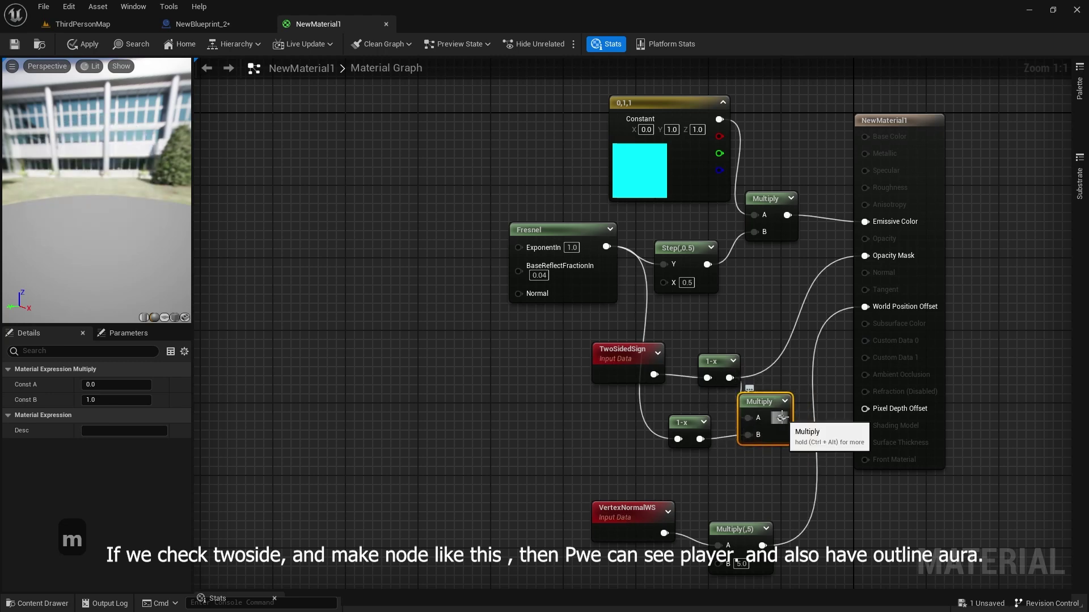
pyautogui.moveTo(866, 259); pyautogui.dragTo(865, 256)
pyautogui.press('Delete')
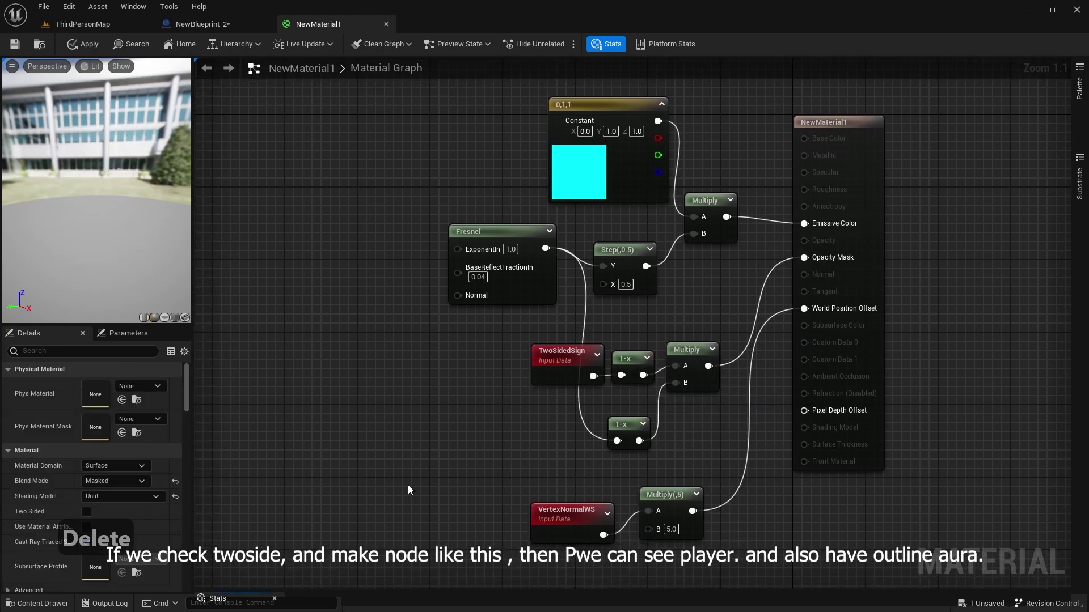
# Enable Two Sided on the material and inspect the outline aura around the character in NewBlueprint_2
pyautogui.click(86, 512)
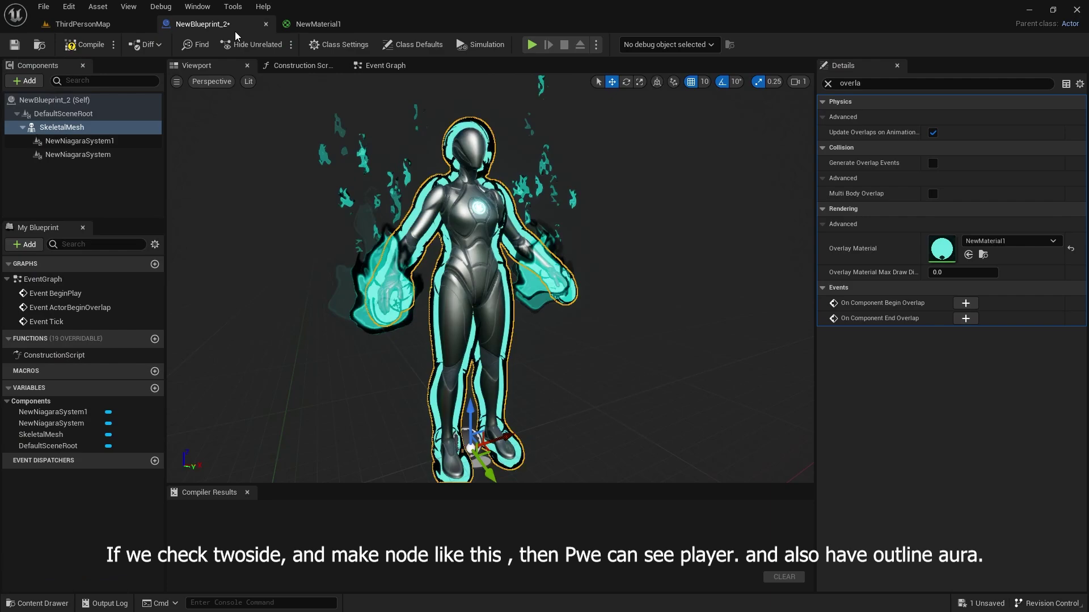
pyautogui.press('d')
pyautogui.moveTo(630, 353); pyautogui.dragTo(533, 353, button='right')
pyautogui.press('a')
pyautogui.press('d')
pyautogui.press('w')
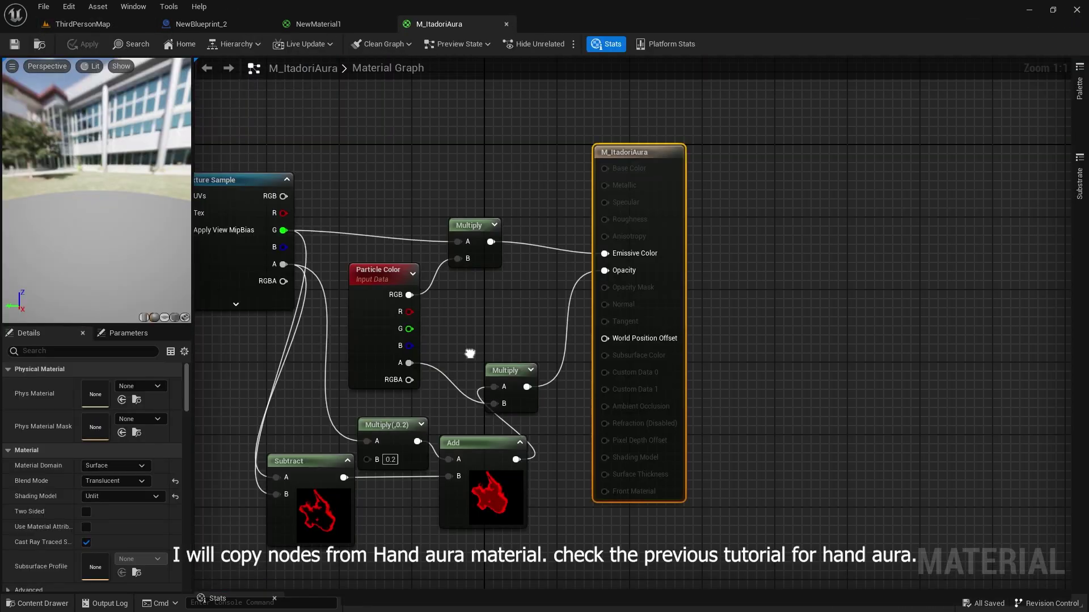
# Copy the panning noise texture nodes from the M_ItadoriAura material graph into NewMaterial1, left of the existing nodes
pyautogui.moveTo(232, 567); pyautogui.dragTo(678, 397)
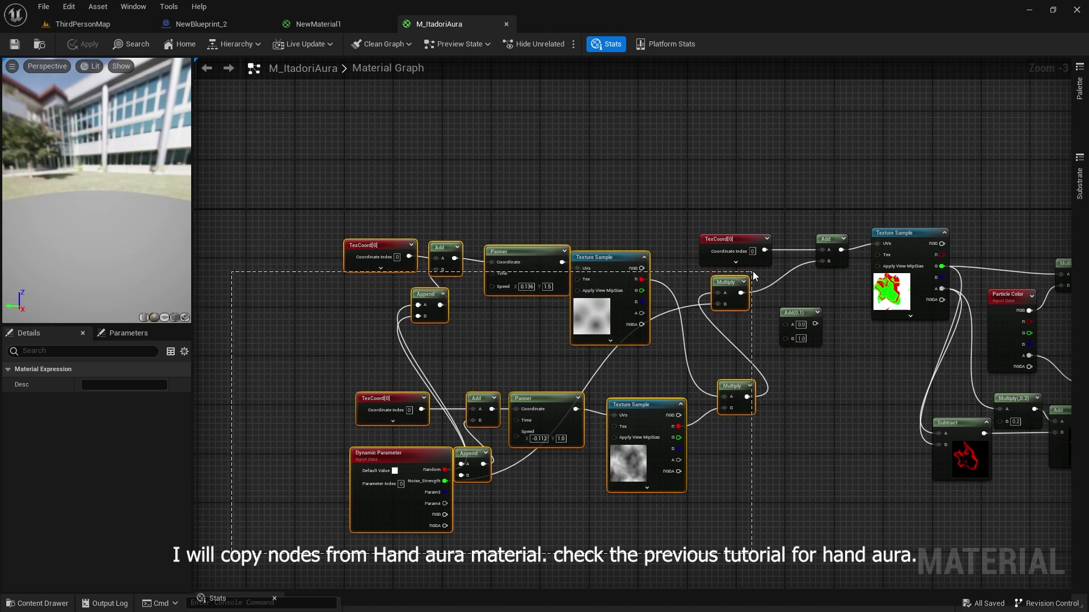
pyautogui.moveTo(753, 273); pyautogui.dragTo(753, 274)
pyautogui.hotkey('ctrl', 'c')
pyautogui.click(363, 29)
pyautogui.moveTo(414, 328); pyautogui.dragTo(769, 336, button='right')
pyautogui.scroll(-3, 511, 301)
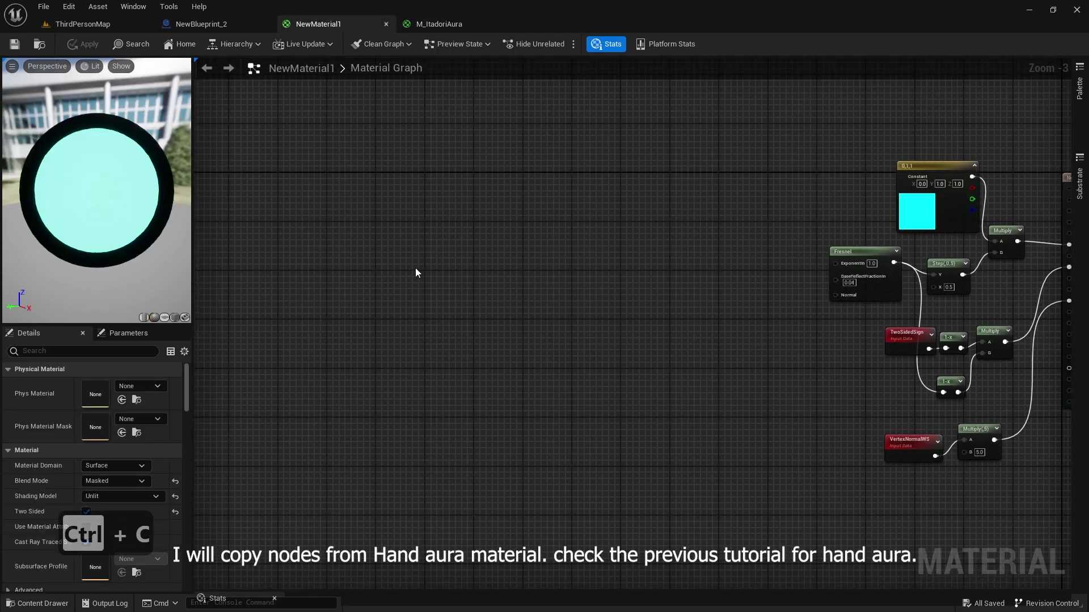
pyautogui.hotkey('ctrl', 'v')
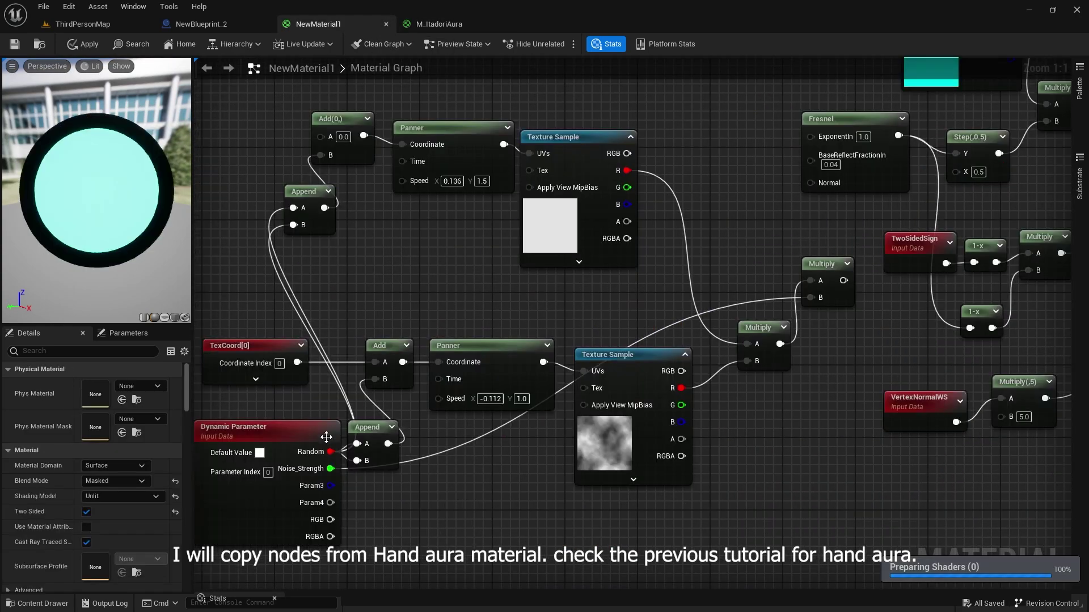
# Delete the Dynamic Parameter, TexCoord, Add and Append nodes feeding the two copied Panners
pyautogui.click(325, 437)
pyautogui.press('Delete')
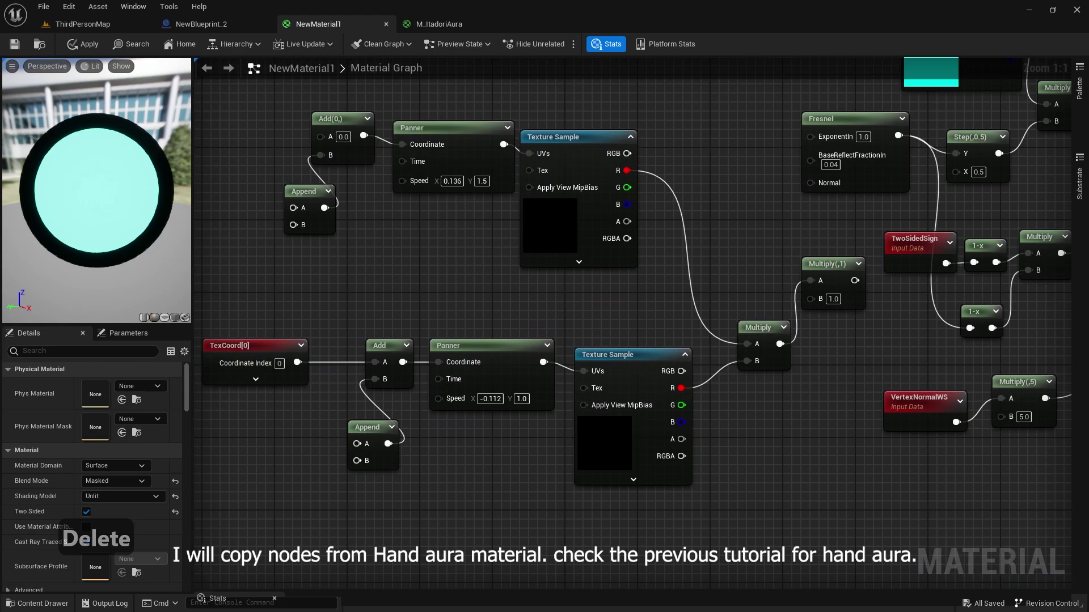
pyautogui.moveTo(340, 239); pyautogui.dragTo(366, 311, button='right')
pyautogui.moveTo(284, 168); pyautogui.dragTo(386, 297)
pyautogui.press('Delete')
pyautogui.moveTo(442, 505); pyautogui.dragTo(317, 414)
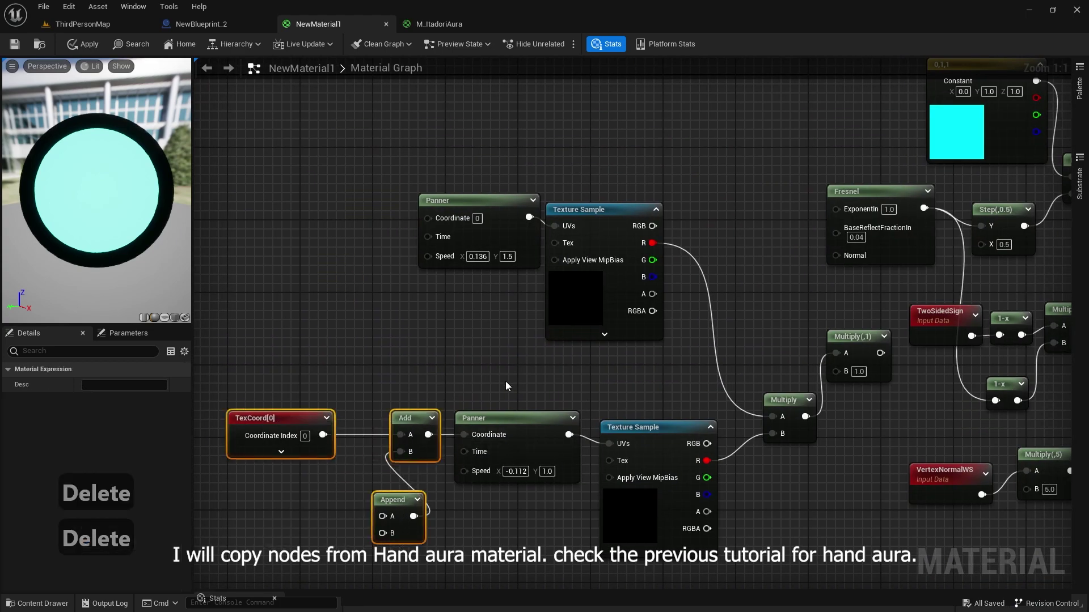
pyautogui.press('Delete')
# Multiply the combined noise by the cyan constant and connect the product to input A of the Multiply feeding Emissive Color
pyautogui.moveTo(688, 355); pyautogui.dragTo(474, 349, button='right')
pyautogui.moveTo(474, 349); pyautogui.dragTo(306, 232)
pyautogui.moveTo(388, 298); pyautogui.dragTo(452, 330)
pyautogui.click(561, 340)
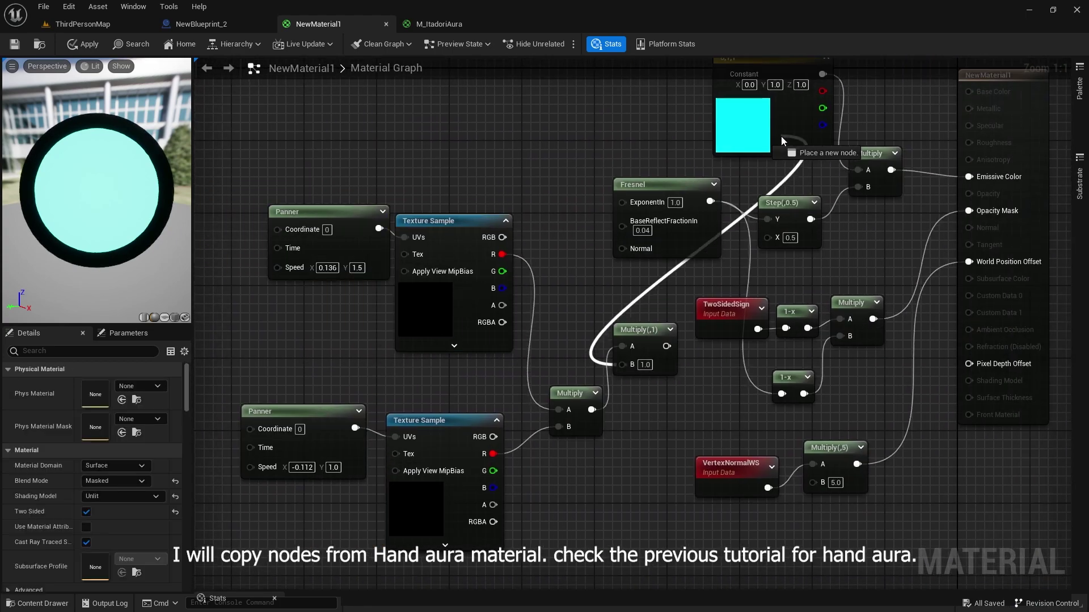
pyautogui.moveTo(781, 136); pyautogui.dragTo(824, 114)
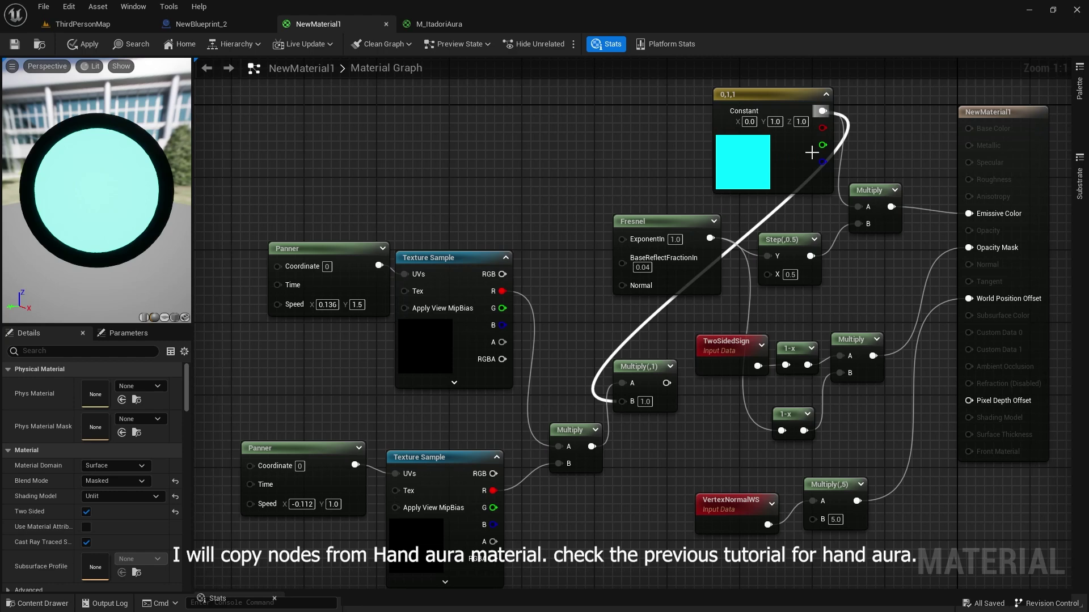
pyautogui.moveTo(803, 173); pyautogui.dragTo(502, 179)
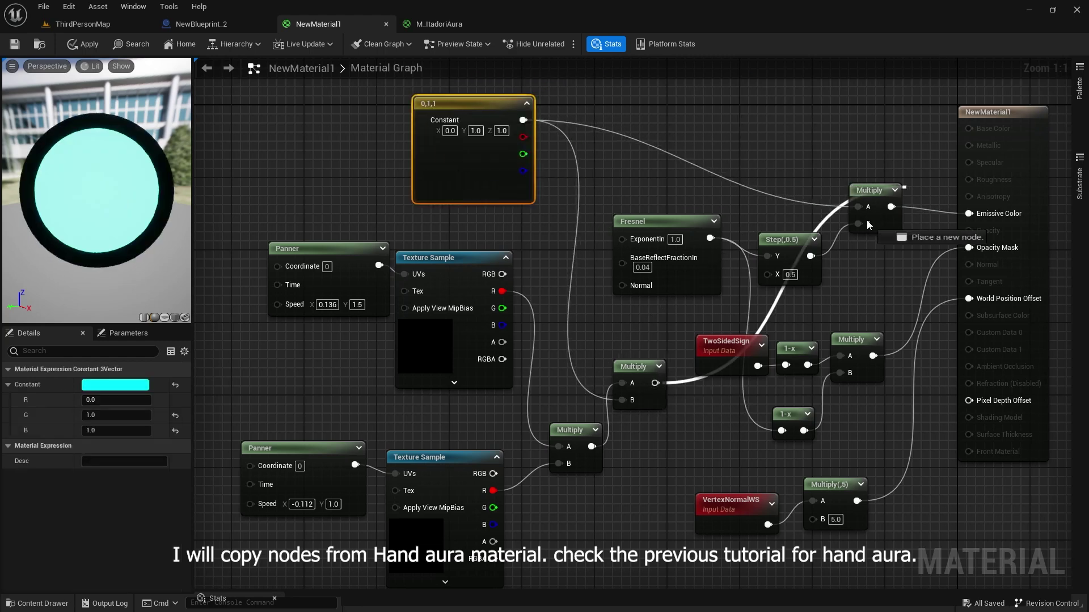
pyautogui.moveTo(867, 221); pyautogui.dragTo(858, 207)
pyautogui.moveTo(646, 366); pyautogui.dragTo(629, 154)
pyautogui.click(659, 493)
pyautogui.moveTo(660, 493); pyautogui.dragTo(705, 452, button='right')
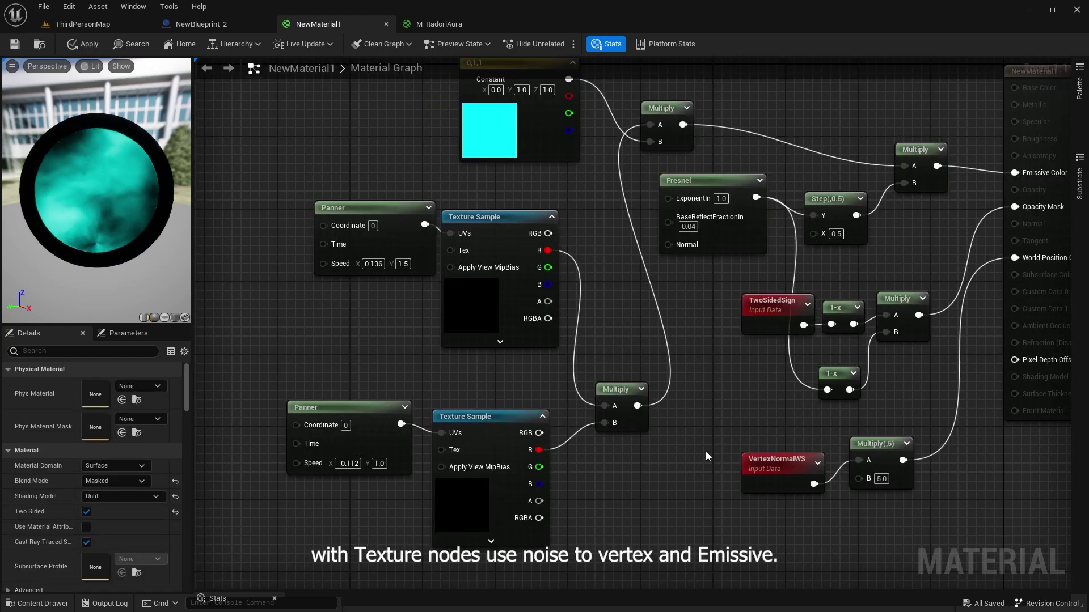
# Multiply the combined noise by VertexNormalWS in a new node and connect the product to A of the World Position Offset multiplier
pyautogui.moveTo(776, 471); pyautogui.dragTo(731, 518)
pyautogui.click(743, 437)
pyautogui.press('m')
pyautogui.click(743, 438)
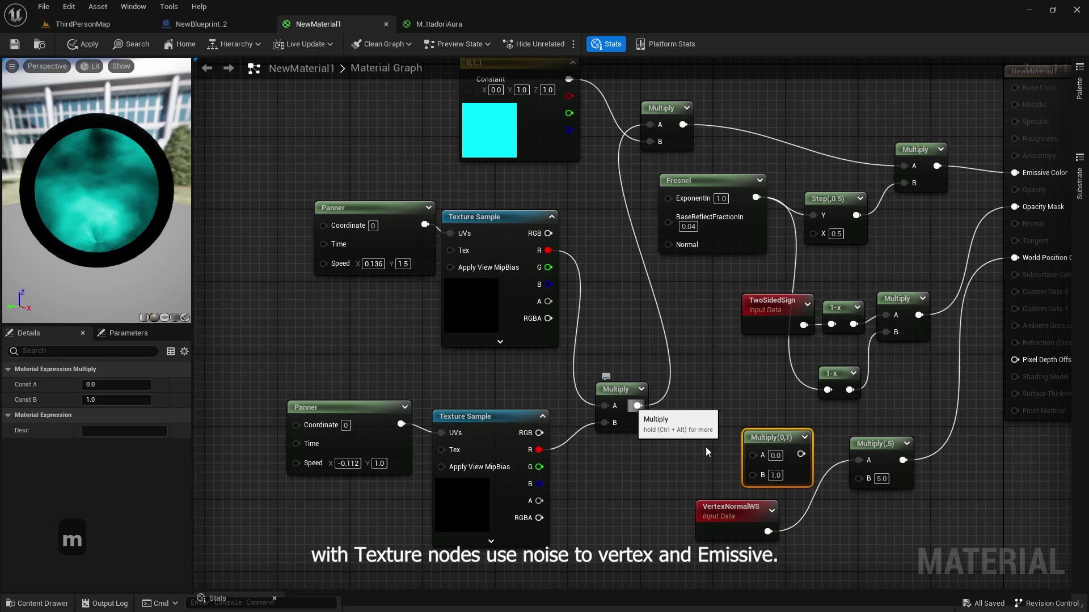
pyautogui.moveTo(753, 458); pyautogui.dragTo(753, 456)
pyautogui.moveTo(768, 531); pyautogui.dragTo(860, 460)
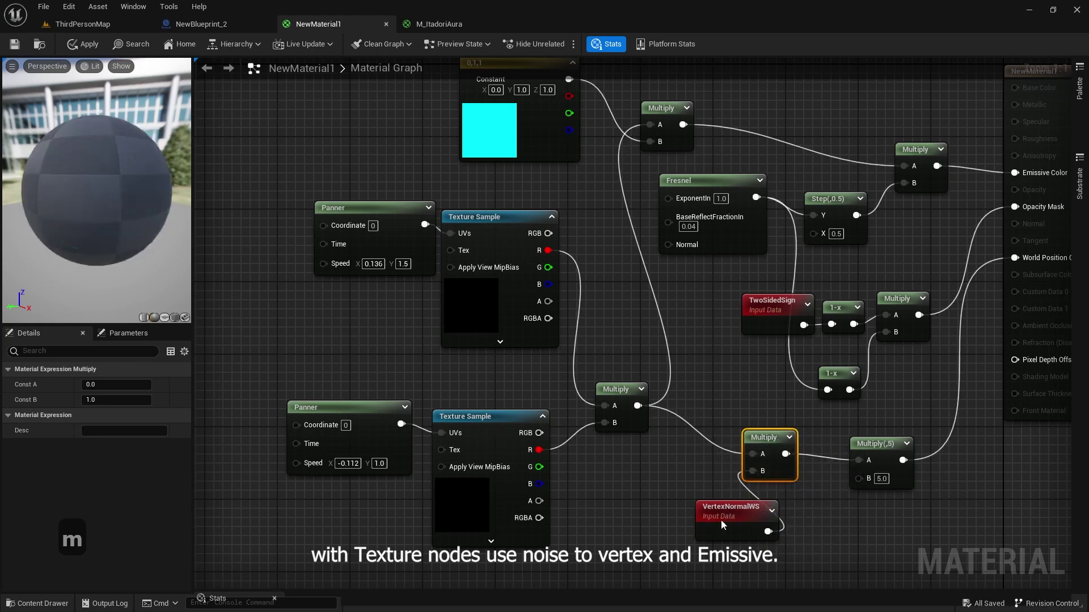
# Inspect the noise-driven aura around the character in NewBlueprint_2 from several angles
pyautogui.click(229, 25)
pyautogui.moveTo(409, 161); pyautogui.dragTo(340, 210, button='right')
pyautogui.press('d')
pyautogui.press('w')
pyautogui.moveTo(454, 283); pyautogui.dragTo(636, 276, button='right')
pyautogui.press('a')
pyautogui.press('s')
pyautogui.press('a')
# Set B of the World Position Offset multiplier to 16, save the material and check the aura in NewBlueprint_2
pyautogui.click(317, 24)
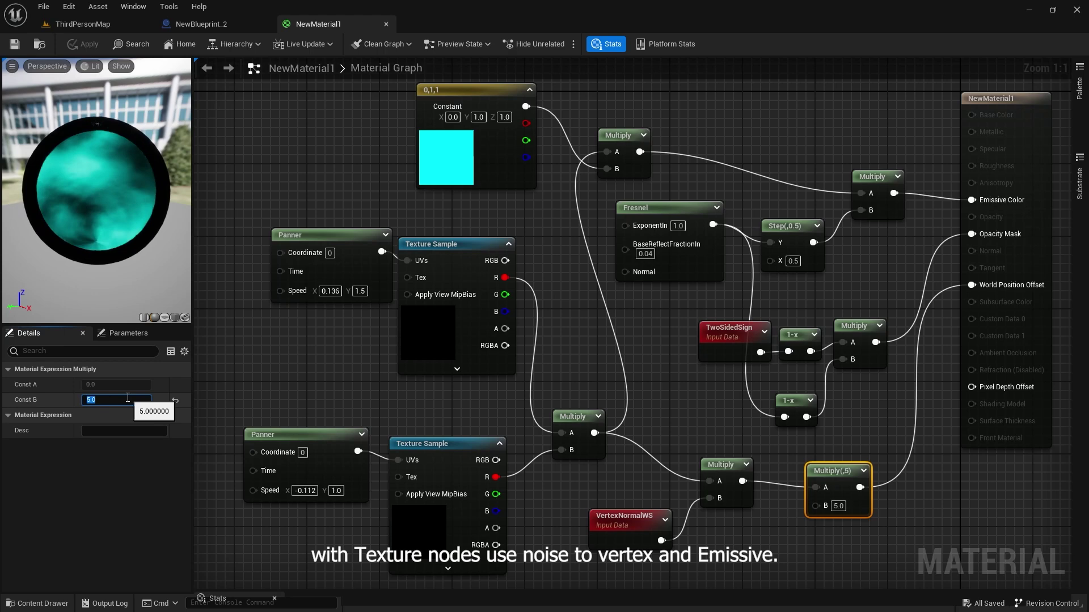
pyautogui.write('16')
pyautogui.press('Return')
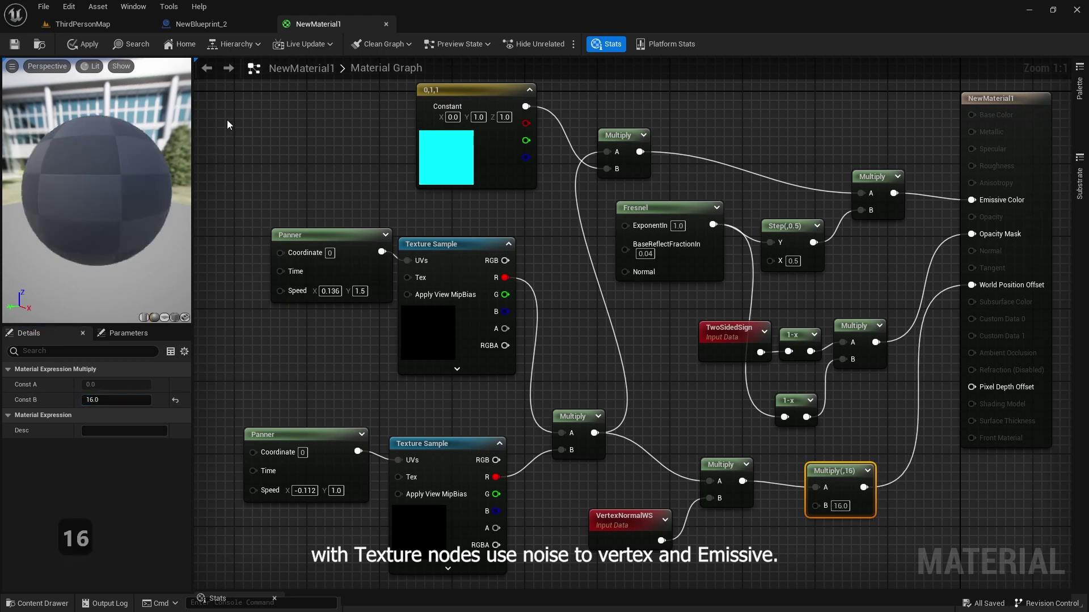
pyautogui.hotkey('ctrl', 's')
pyautogui.click(240, 29)
pyautogui.moveTo(585, 301); pyautogui.dragTo(594, 281, button='right')
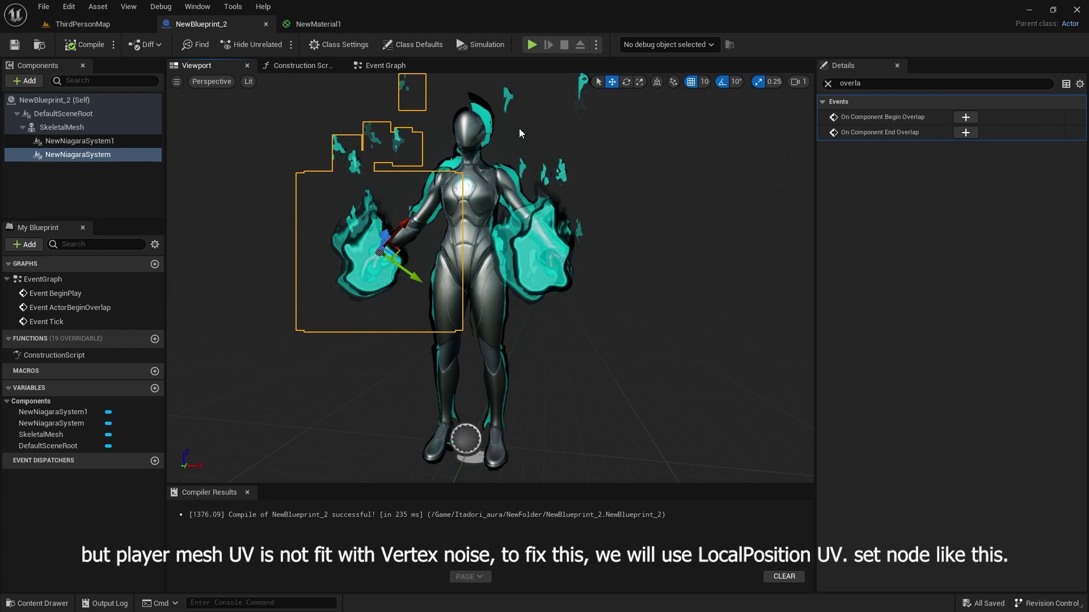
# Add a LocalPosition node to NewMaterial1 and connect its Local Position output to A of a new Multiply node
pyautogui.click(316, 24)
pyautogui.rightClick(366, 154)
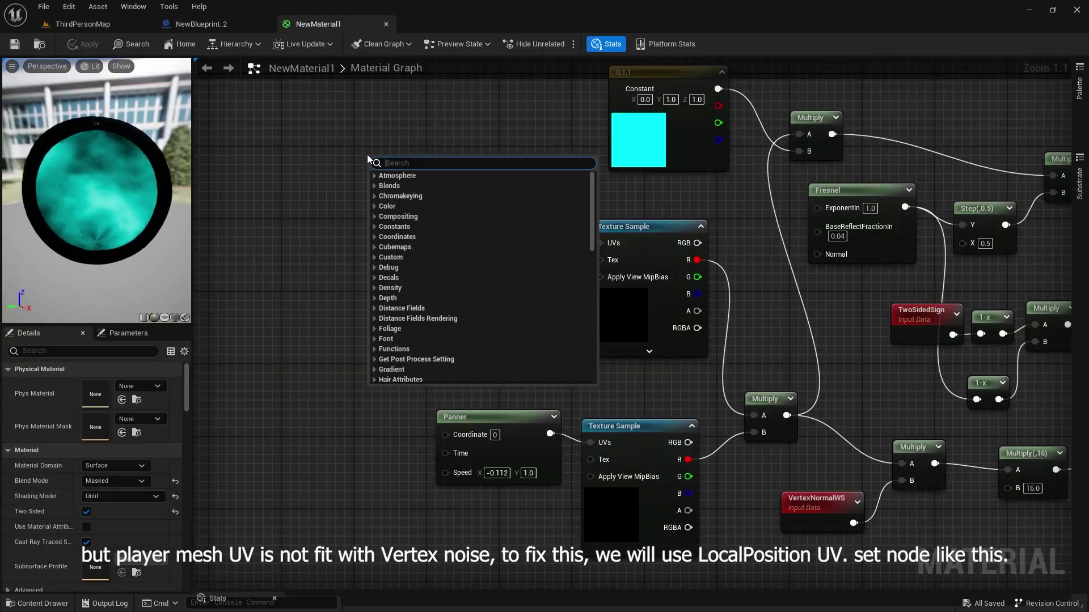
pyautogui.write('loca')
pyautogui.click(427, 186)
pyautogui.moveTo(451, 167); pyautogui.dragTo(432, 180)
pyautogui.click(425, 169)
pyautogui.press('m')
pyautogui.click(424, 157)
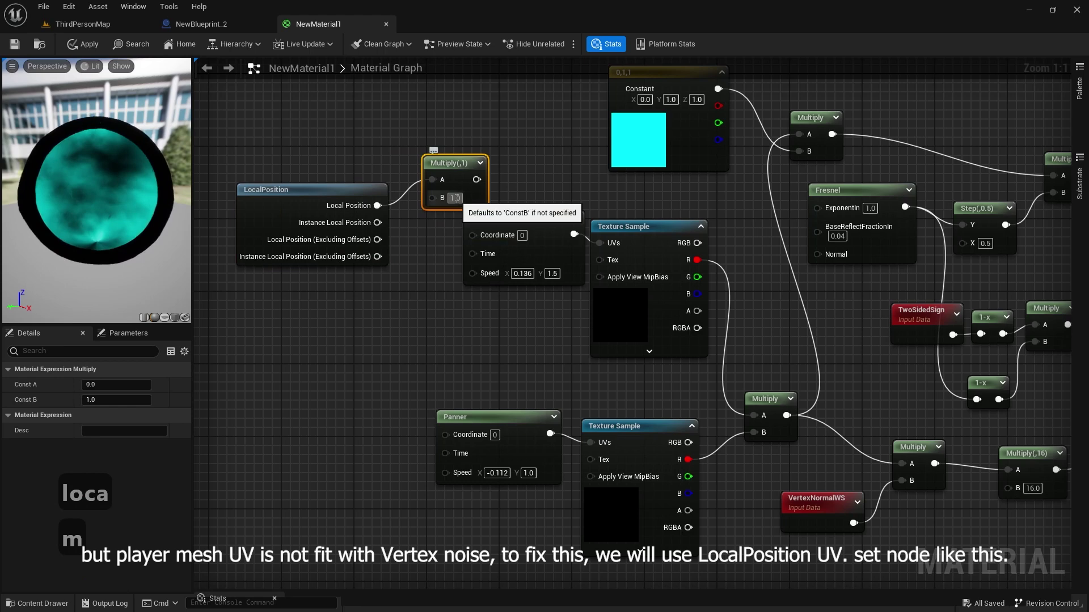
# Set B of the LocalPosition multiplier to 0.001 and connect its output to the upper Panner's Coordinate
pyautogui.press('Right')
pyautogui.press('BackSpace')
pyautogui.press('BackSpace')
pyautogui.press('BackSpace')
pyautogui.press('BackSpace')
pyautogui.write('/')
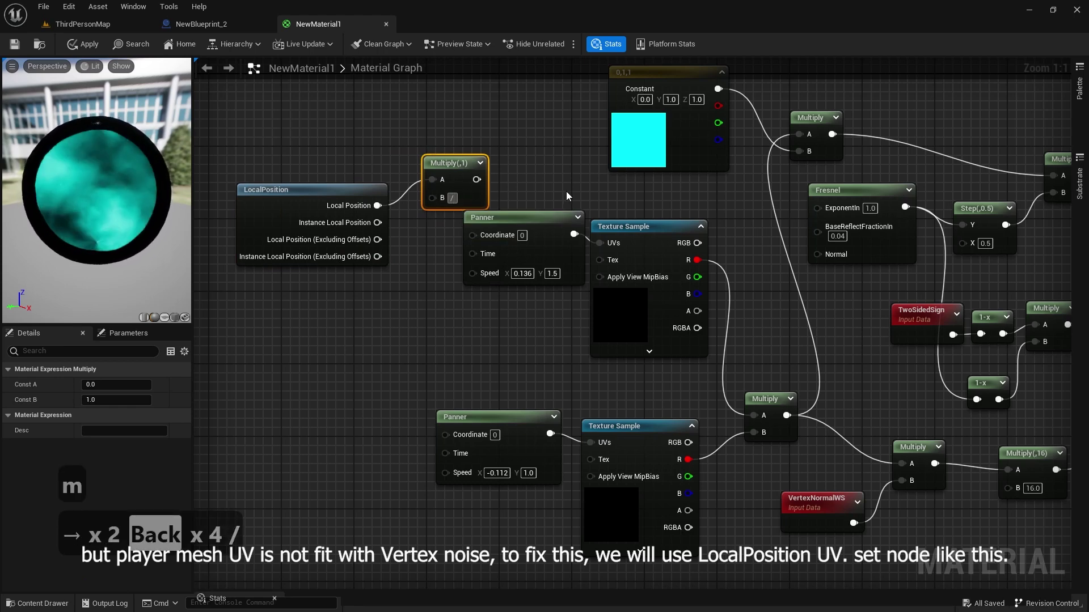
pyautogui.press('BackSpace')
pyautogui.press('BackSpace')
pyautogui.press('BackSpace')
pyautogui.write('.001')
pyautogui.press('Return')
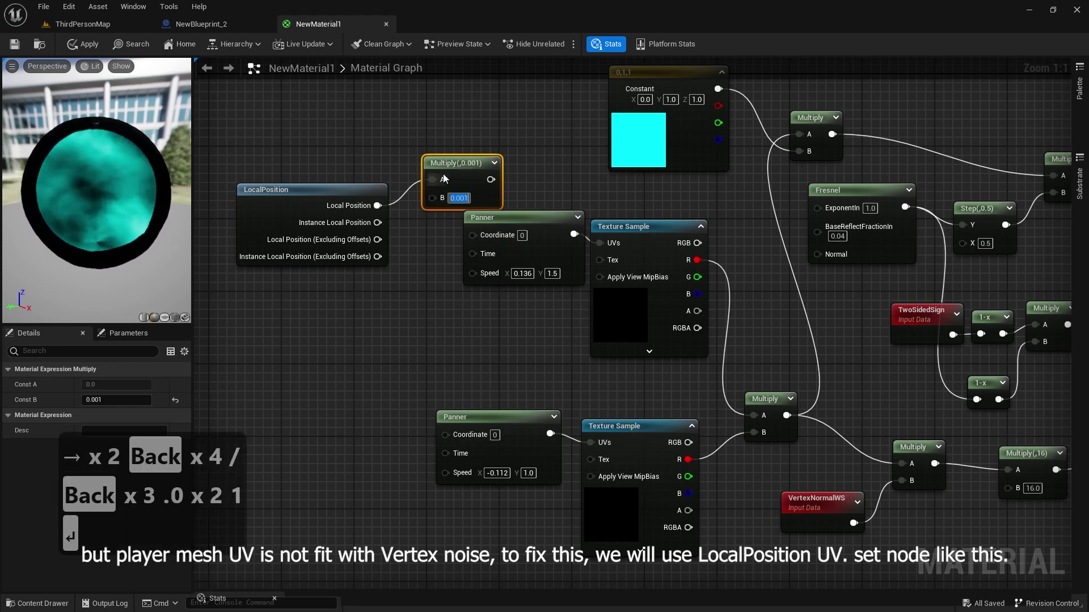
pyautogui.moveTo(443, 179); pyautogui.dragTo(475, 213)
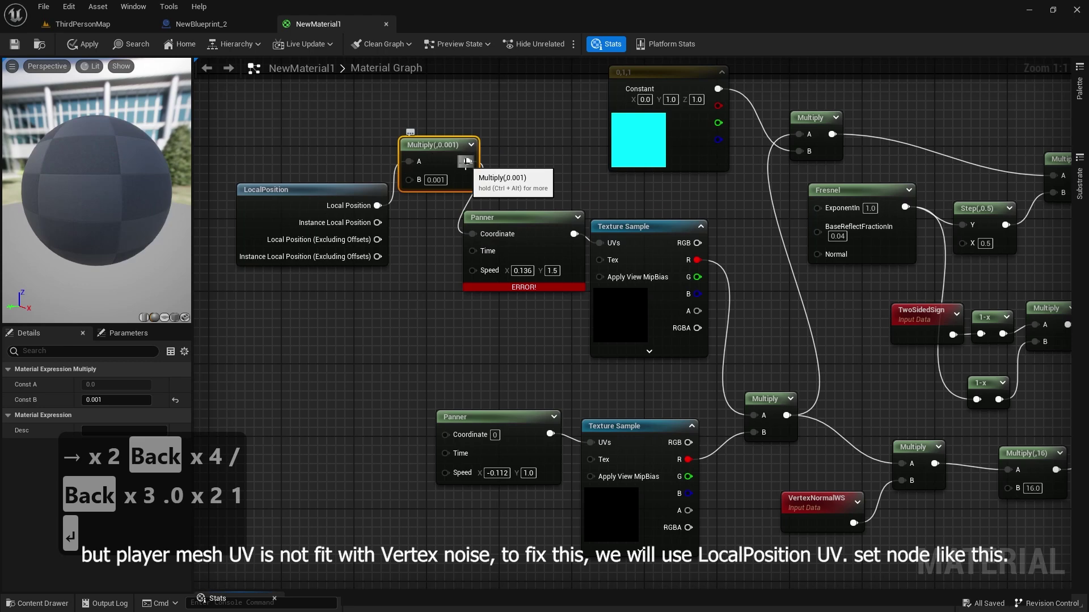
# Insert a Component Mask with R and B enabled between LocalPosition and the 0.001 Multiply node
pyautogui.press('c')
pyautogui.click(372, 305)
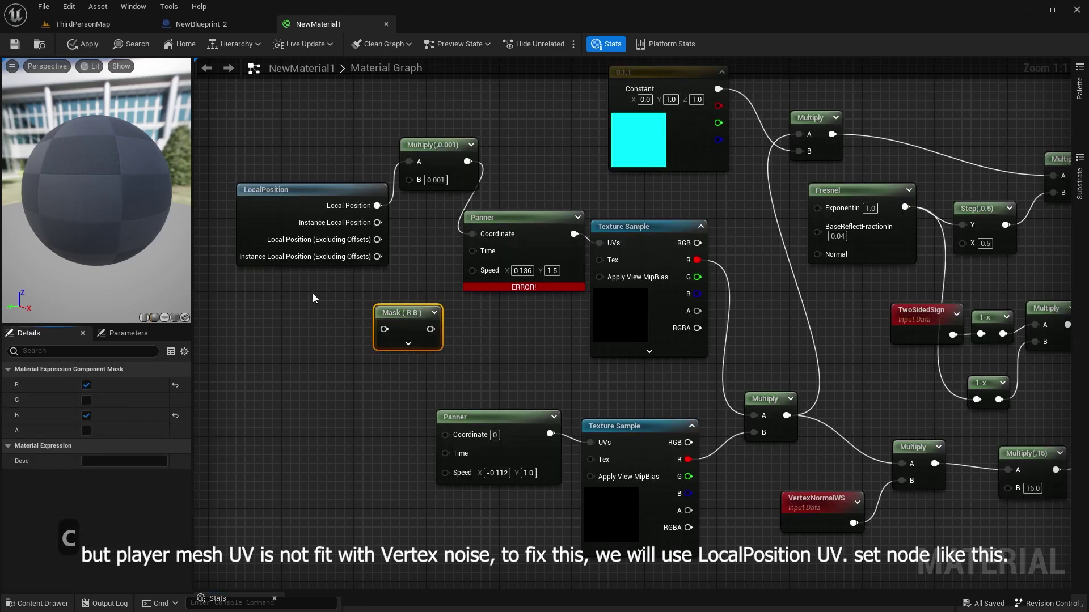
pyautogui.moveTo(377, 205); pyautogui.dragTo(416, 185)
pyautogui.moveTo(407, 320); pyautogui.dragTo(424, 193)
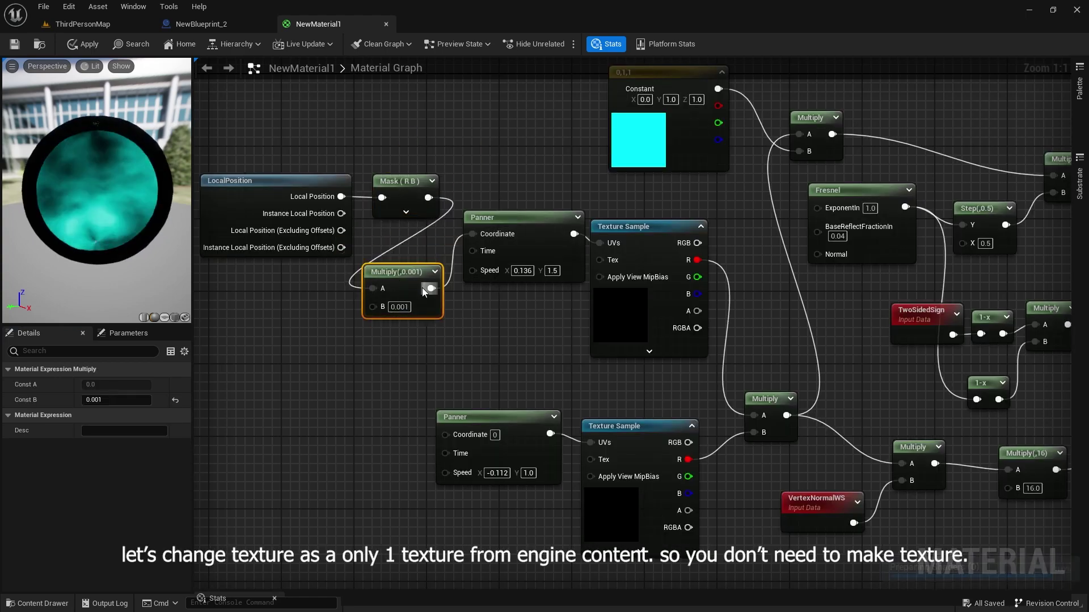
# Connect the 0.001 Multiply output to the lower Panner's Coordinate as well
pyautogui.moveTo(431, 288); pyautogui.dragTo(445, 434)
pyautogui.scroll(-1, 514, 376)
pyautogui.moveTo(513, 376); pyautogui.dragTo(489, 369, button='right')
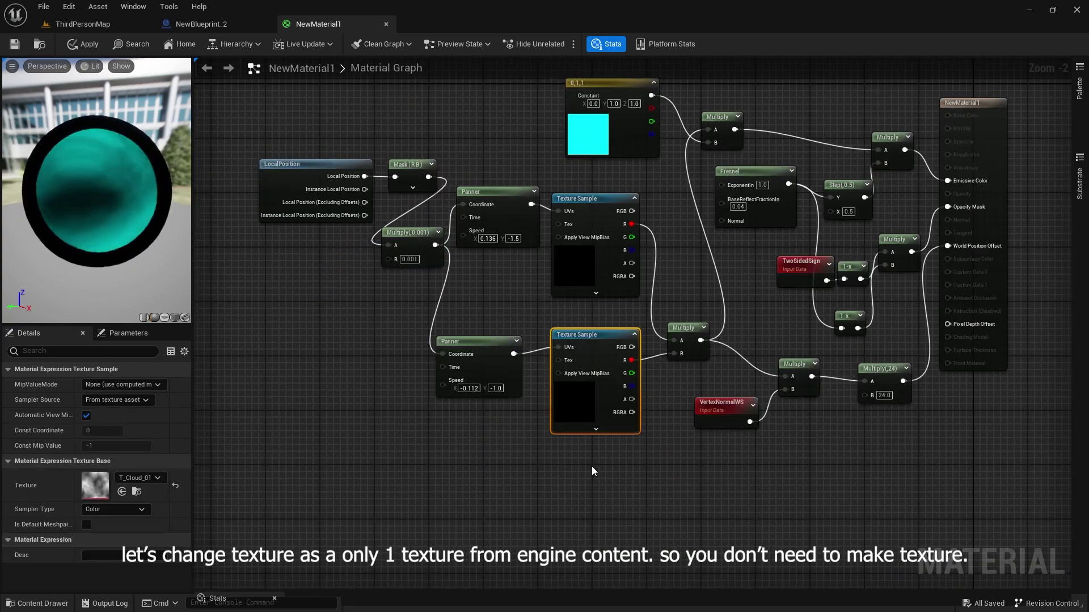
# Duplicate the lower Texture Sample node and place the copy beneath the existing graph
pyautogui.hotkey('ctrl', 'c')
pyautogui.hotkey('ctrl', 'v')
pyautogui.click(528, 474)
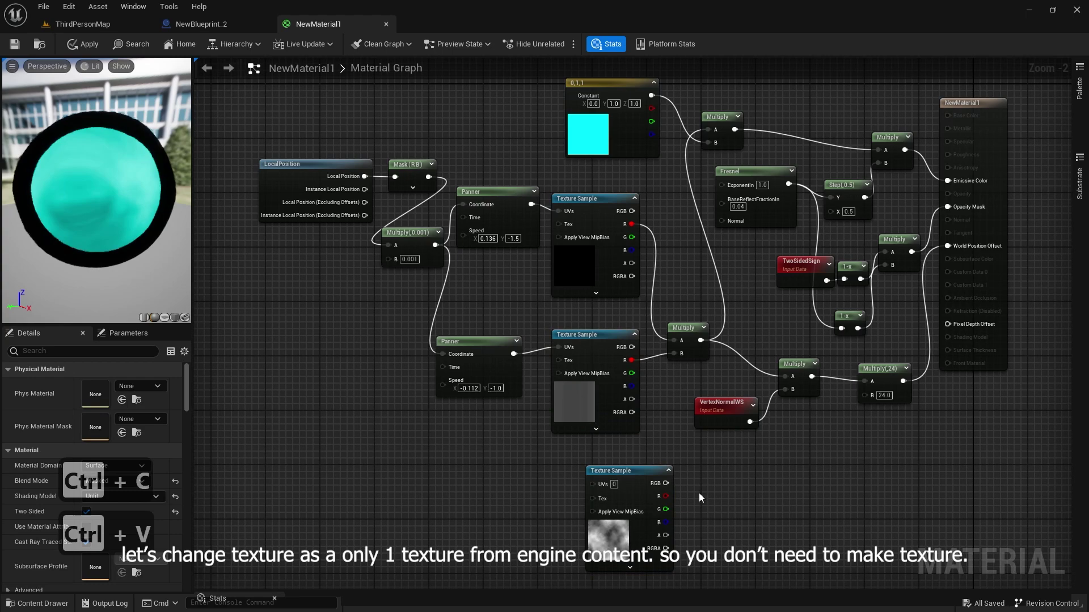
# Add a Power node beside the duplicated Texture Sample and connect the sample's R output to its Base
pyautogui.scroll(1, 689, 486)
pyautogui.press('e')
pyautogui.click(685, 483)
pyautogui.moveTo(685, 483); pyautogui.dragTo(703, 440, button='right')
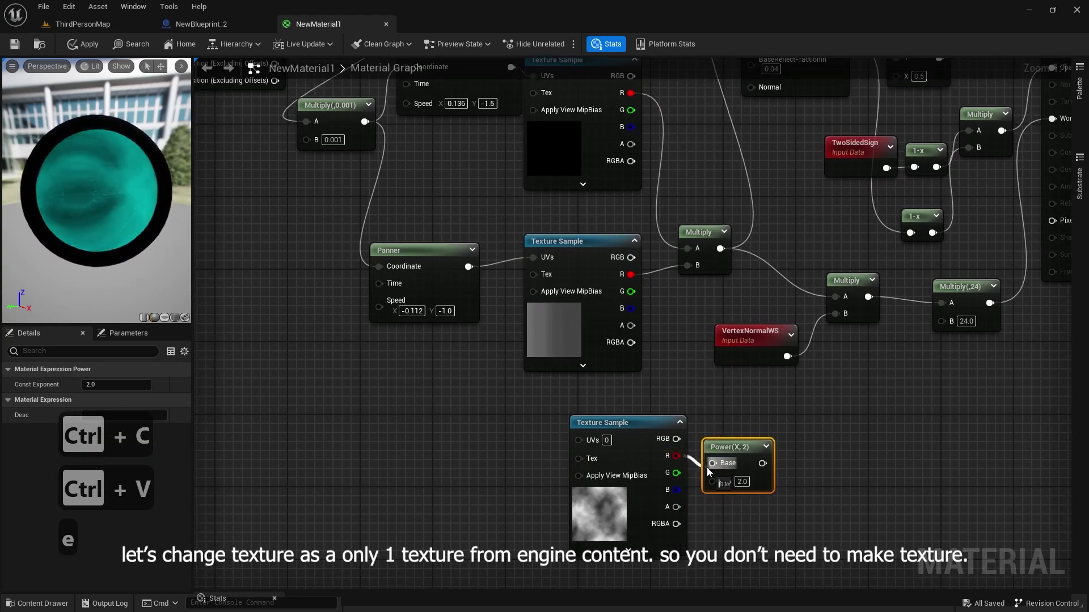
pyautogui.moveTo(707, 473); pyautogui.dragTo(712, 464)
pyautogui.click(792, 481)
pyautogui.scroll(-2, 792, 481)
pyautogui.moveTo(792, 481); pyautogui.dragTo(724, 505, button='right')
# Search the textures for "blur" and assign the engine's LowResBlur texture to the duplicated Texture Sample
pyautogui.click(608, 513)
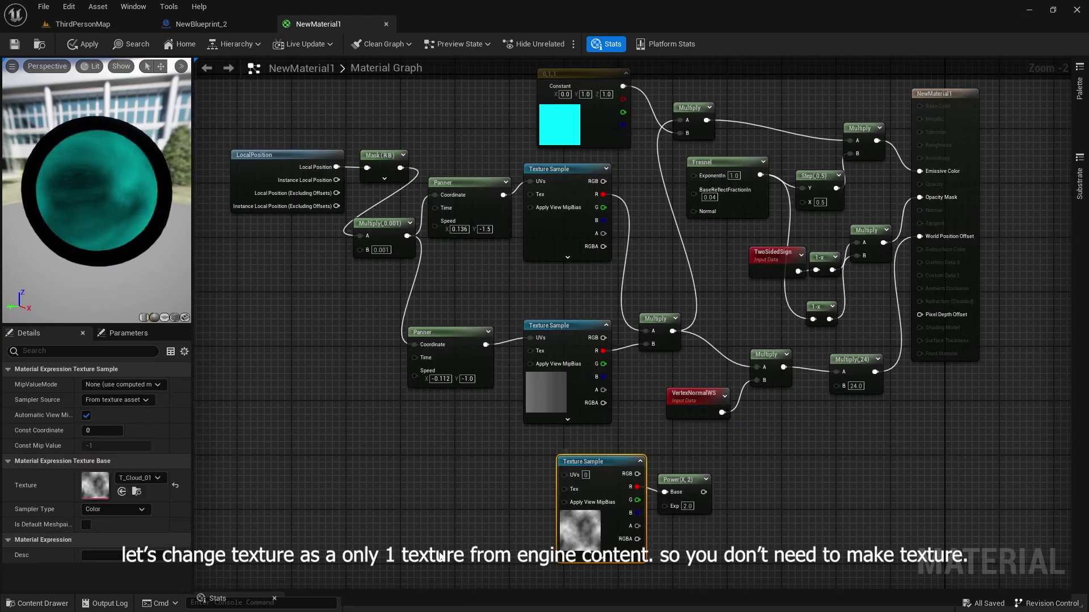
pyautogui.click(158, 478)
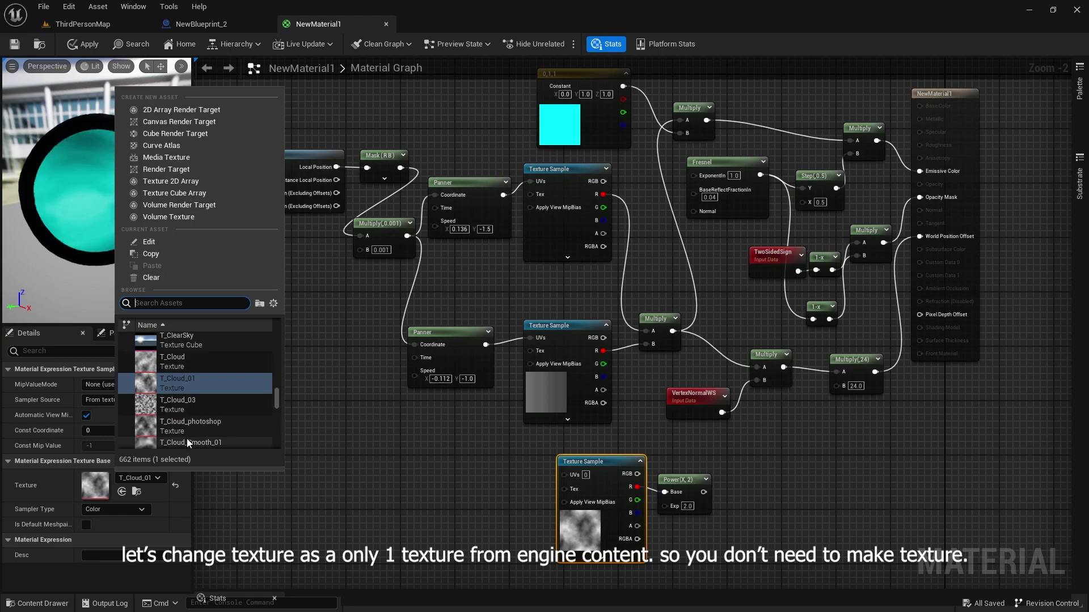
pyautogui.write('blur')
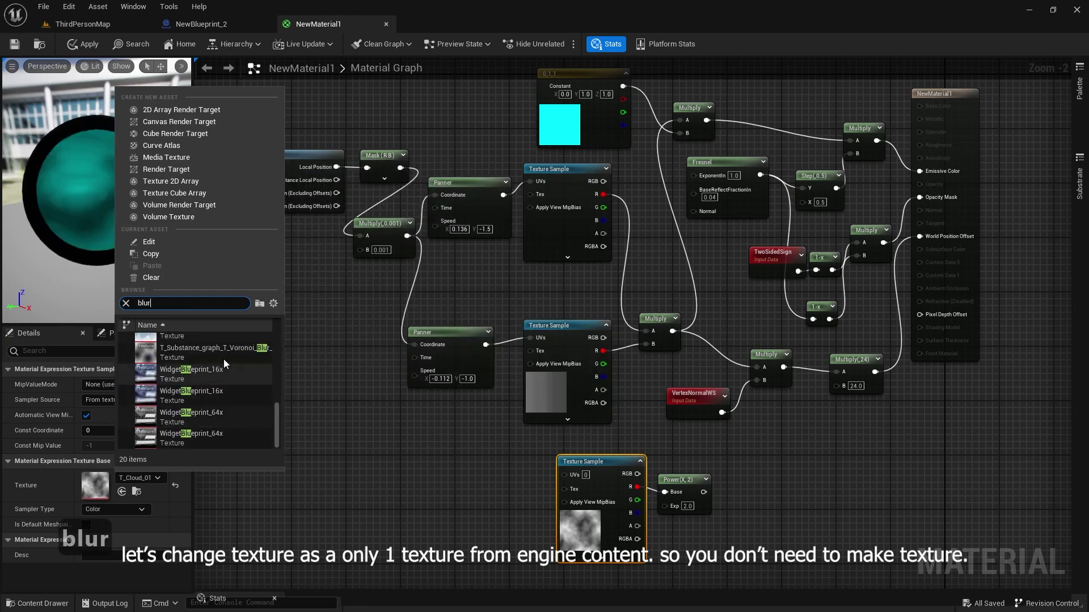
pyautogui.click(204, 357)
pyautogui.click(465, 459)
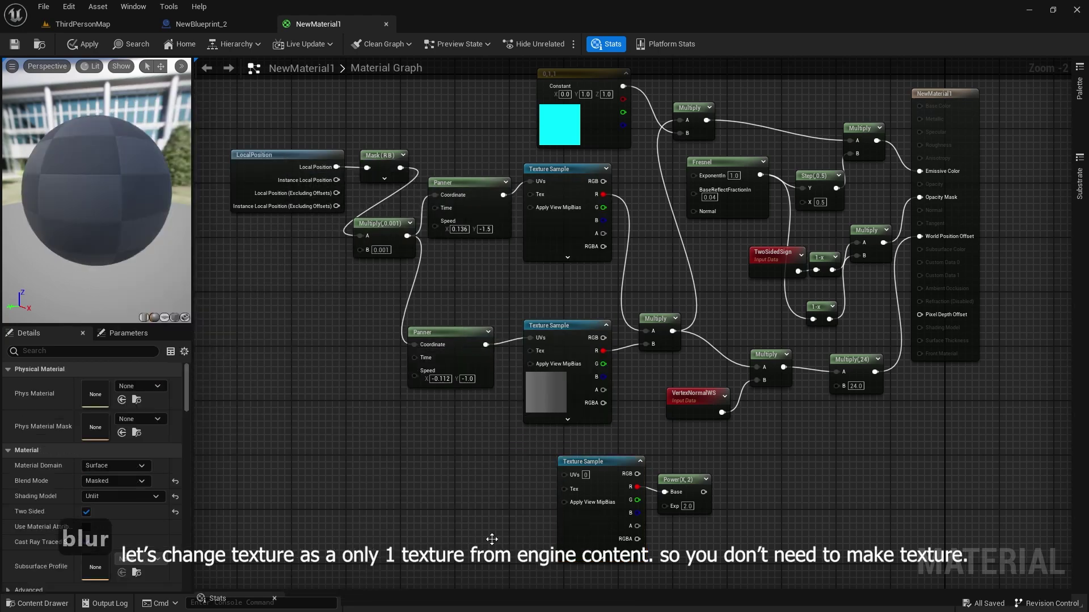
# Assign the same LowResBlur texture to the two original Texture Sample nodes
pyautogui.click(567, 524)
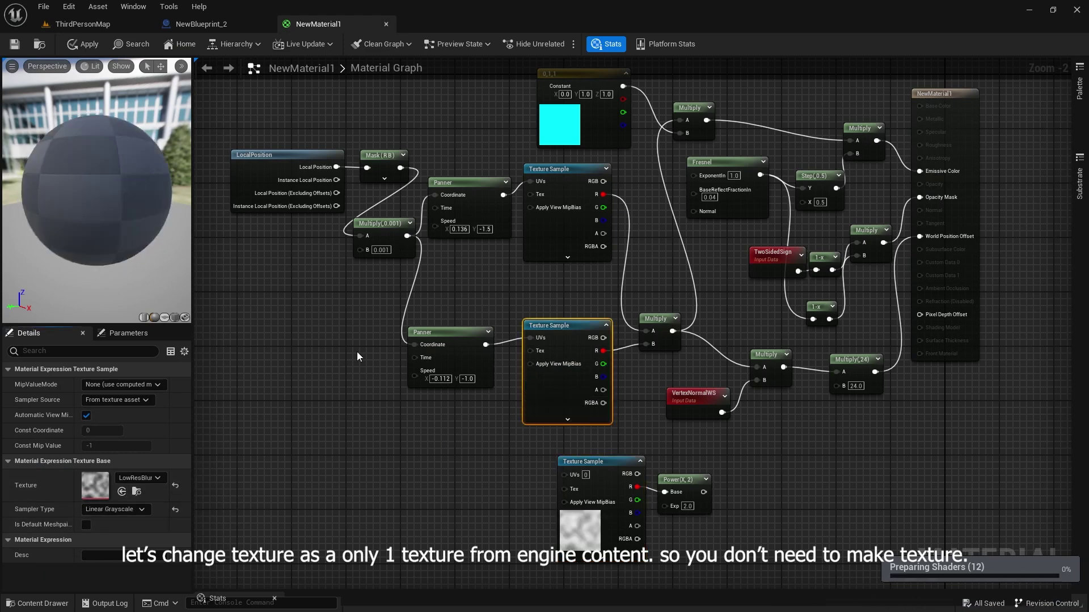
pyautogui.click(122, 491)
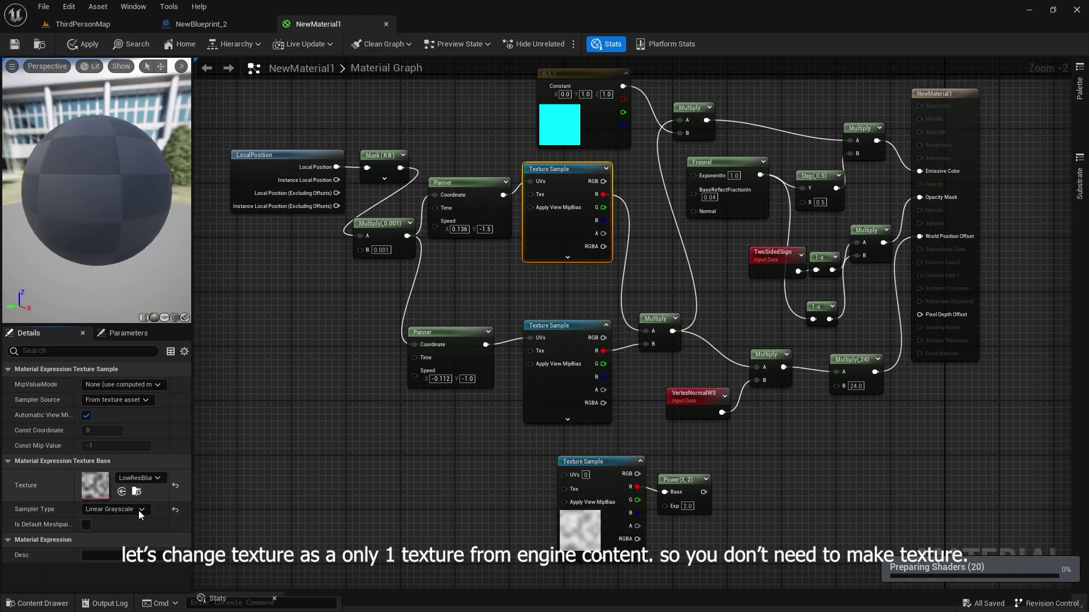
pyautogui.click(144, 478)
pyautogui.click(452, 489)
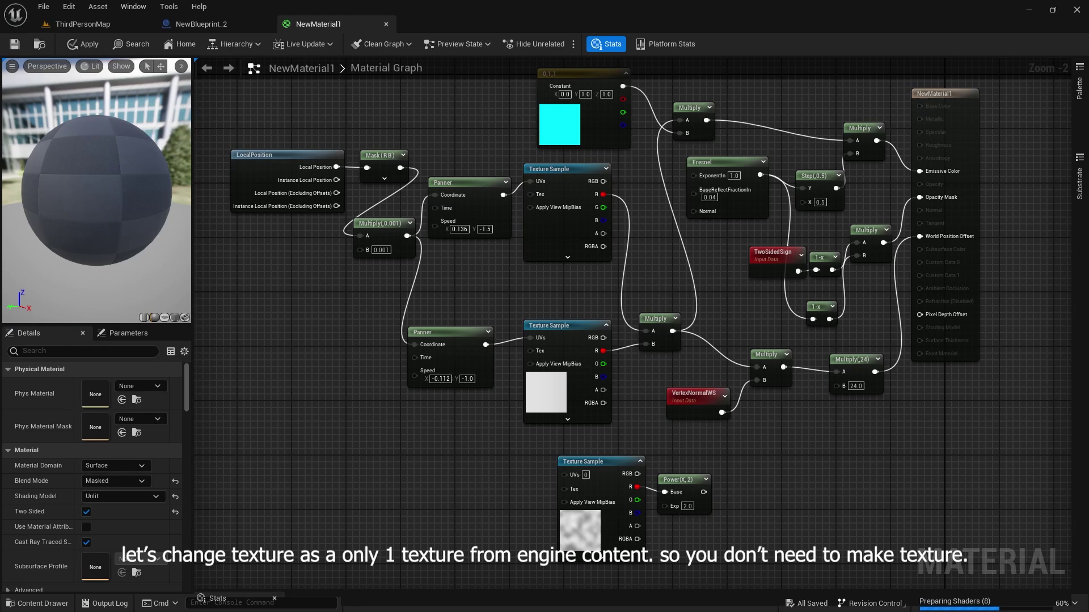
# Add a Saturate node after Power and connect its output to the Multiply combined with VertexNormalWS
pyautogui.moveTo(638, 491); pyautogui.dragTo(636, 498, button='right')
pyautogui.moveTo(702, 499); pyautogui.dragTo(734, 497)
pyautogui.write('sa')
pyautogui.press('Return')
pyautogui.click(740, 517)
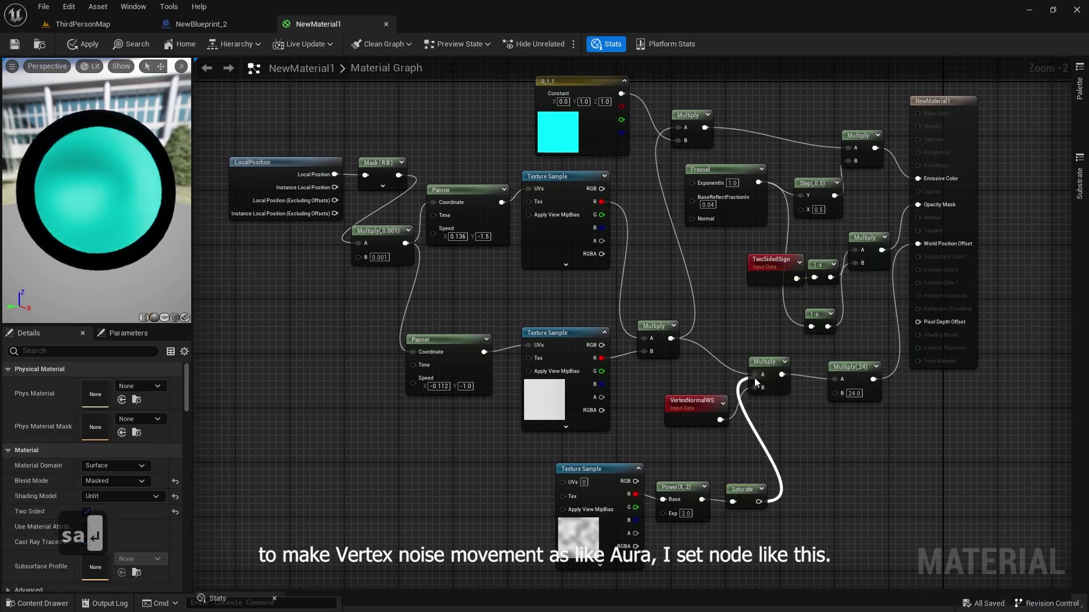
# Duplicate the 0.001 Multiply with B set to 0.005 and wire it from the R B mask to the new Texture Sample's UVs
pyautogui.click(395, 256)
pyautogui.hotkey('ctrl', 'c')
pyautogui.hotkey('ctrl', 'v')
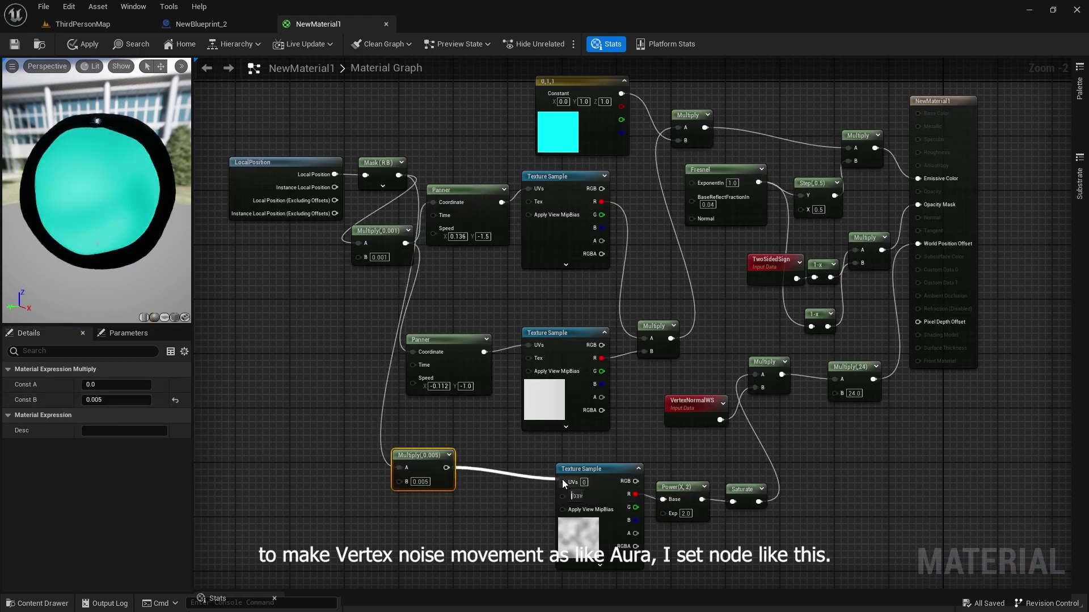
pyautogui.click(508, 497)
# Insert a copy of the lower Panner between the 0.005 Multiply and the new Texture Sample, with Speed Y set to -1.7
pyautogui.click(452, 353)
pyautogui.hotkey('ctrl', 'c')
pyautogui.hotkey('ctrl', 'v')
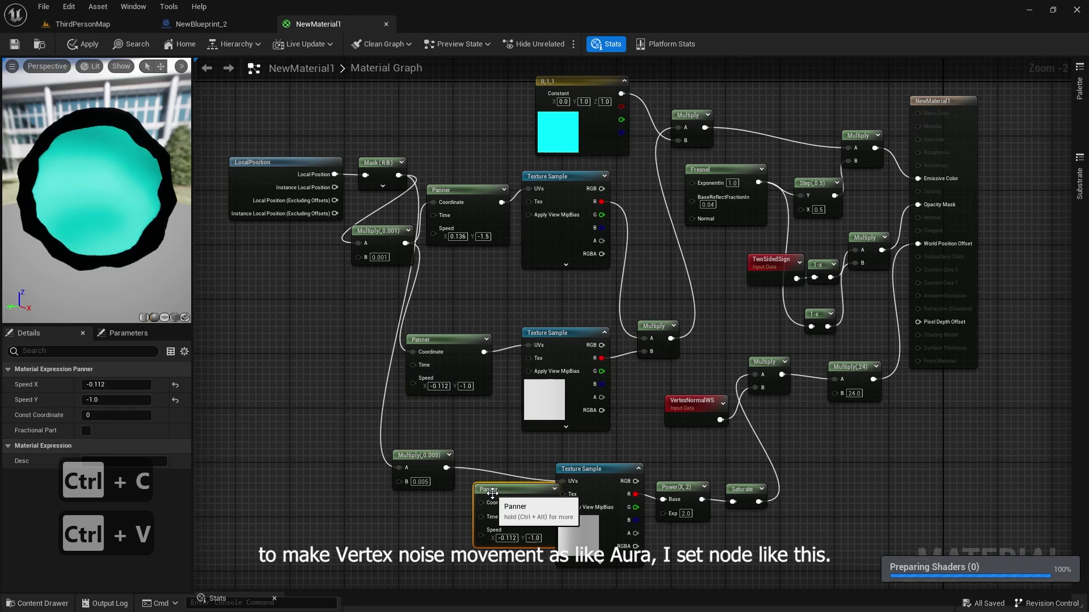
pyautogui.click(445, 473)
pyautogui.click(529, 541)
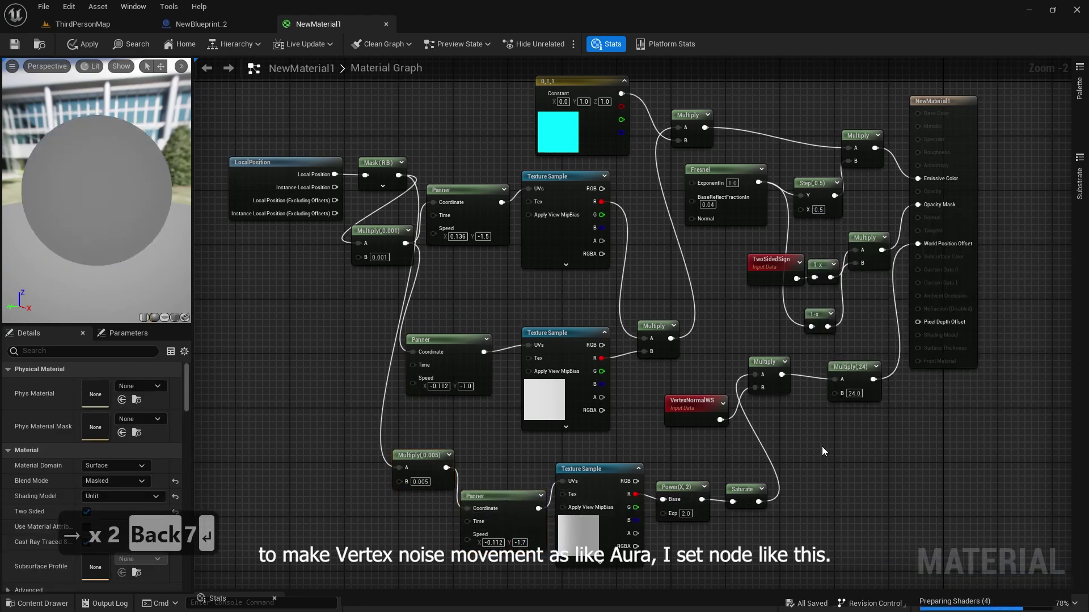
# Add a Constant3Vector below the World Position Offset multiplier and connect it to B of a new Multiply node
pyautogui.press('3')
pyautogui.click(821, 447)
pyautogui.moveTo(863, 481); pyautogui.dragTo(899, 470)
pyautogui.press('m')
pyautogui.click(892, 438)
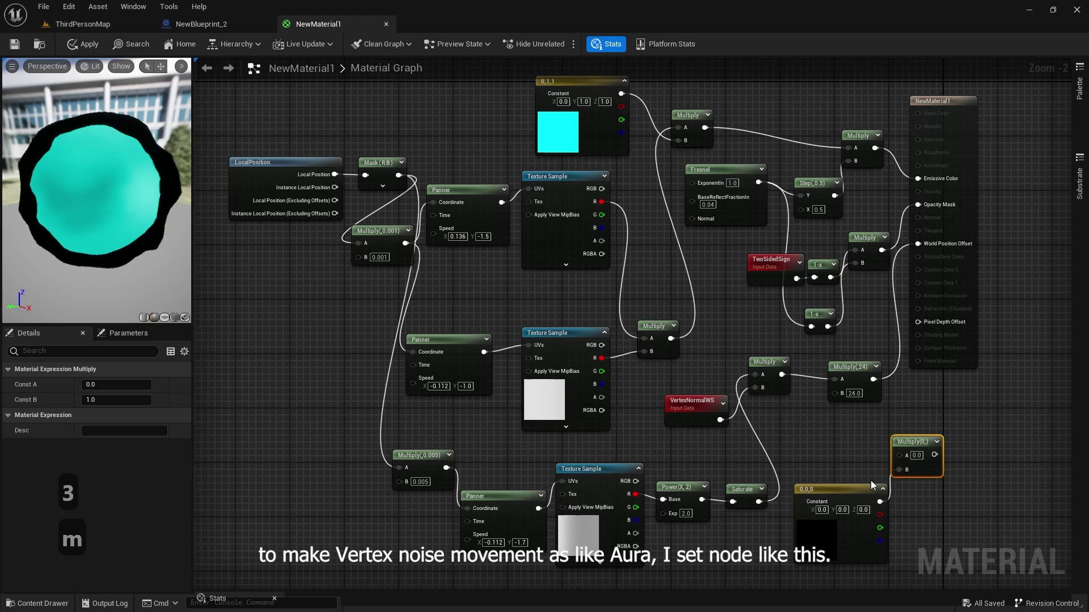
# Set the new Constant3Vector to R 0.2, G 0.2 and B 1.0
pyautogui.click(850, 489)
pyautogui.click(92, 431)
pyautogui.write('1')
pyautogui.click(115, 400)
pyautogui.write('.2')
pyautogui.press('Tab')
pyautogui.write('.2')
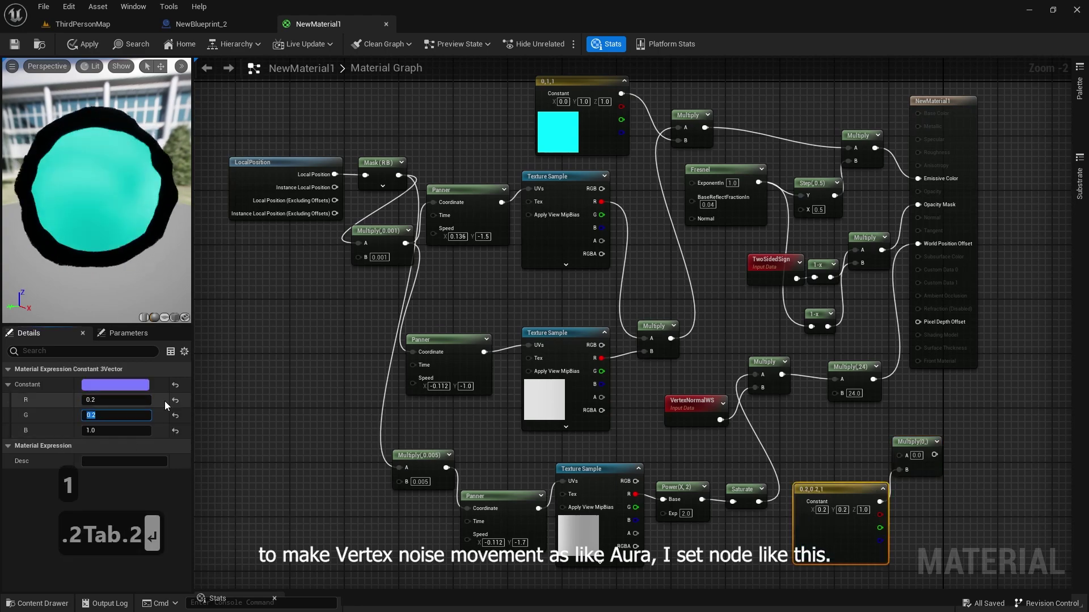
pyautogui.press('Return')
pyautogui.click(773, 502)
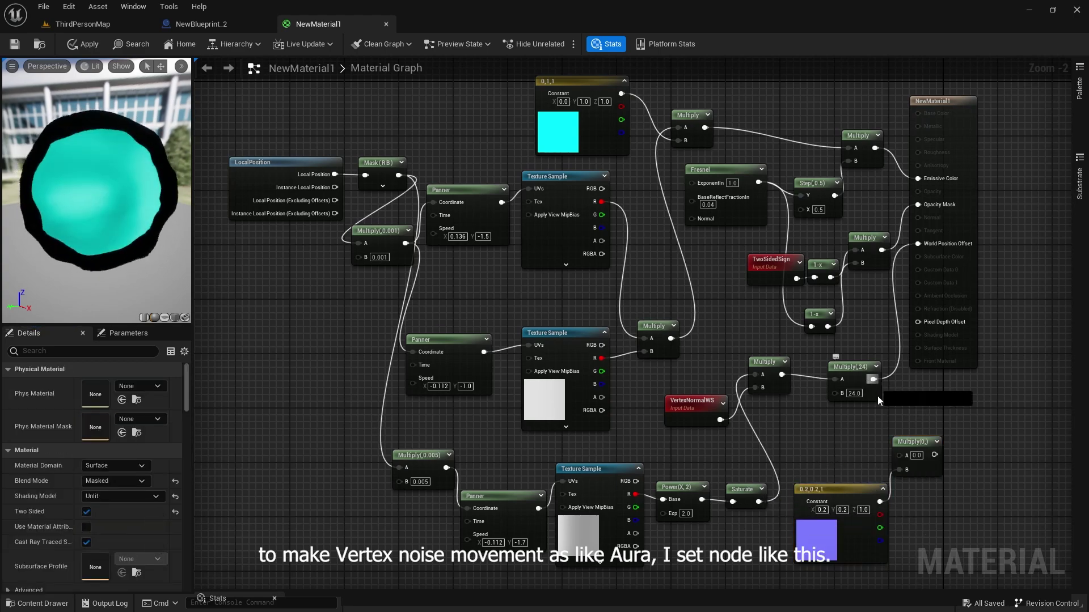
# Insert the Constant3Vector's Multiply between the 24 Multiply and World Position Offset, and move it closer to the chain
pyautogui.moveTo(881, 380); pyautogui.dragTo(918, 245)
pyautogui.click(913, 422)
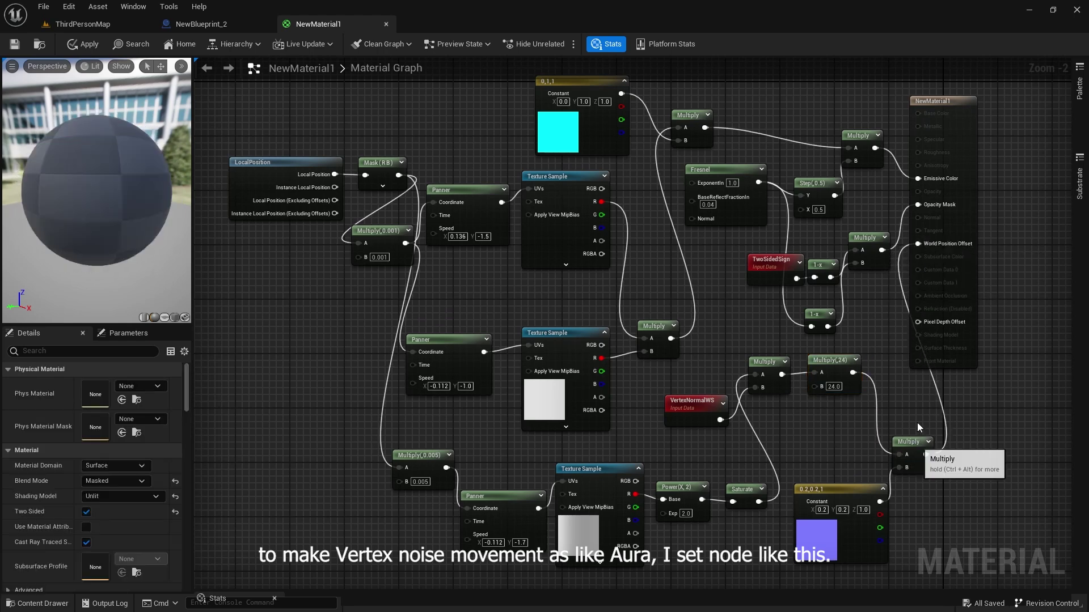
pyautogui.moveTo(910, 441); pyautogui.dragTo(907, 414)
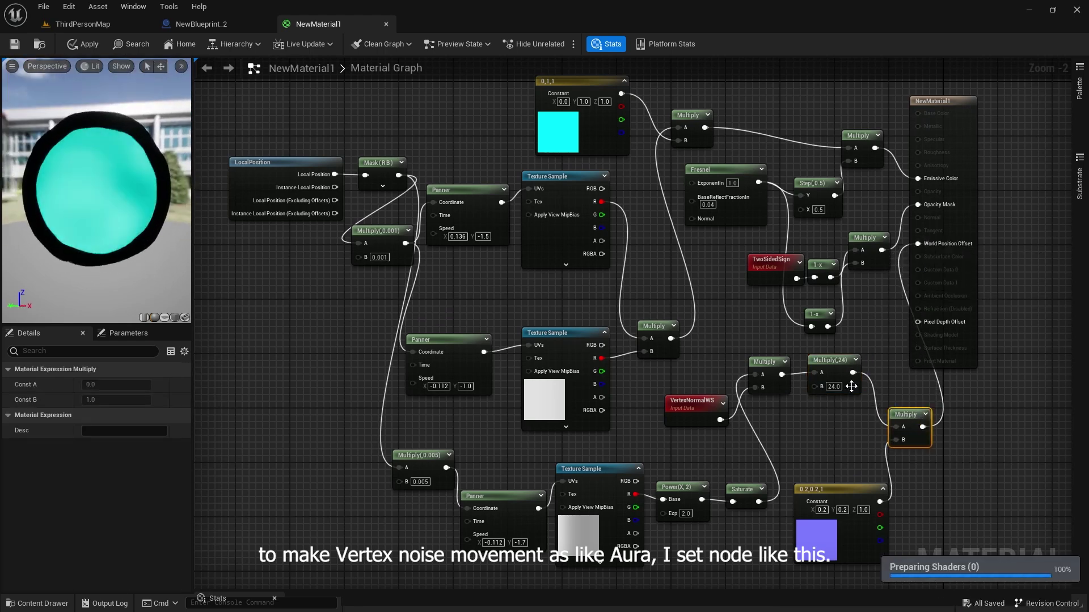
# Set the 24 Multiply's B to 46, save the material, and check the aura in the blueprint
pyautogui.click(128, 400)
pyautogui.write('46')
pyautogui.press('Return')
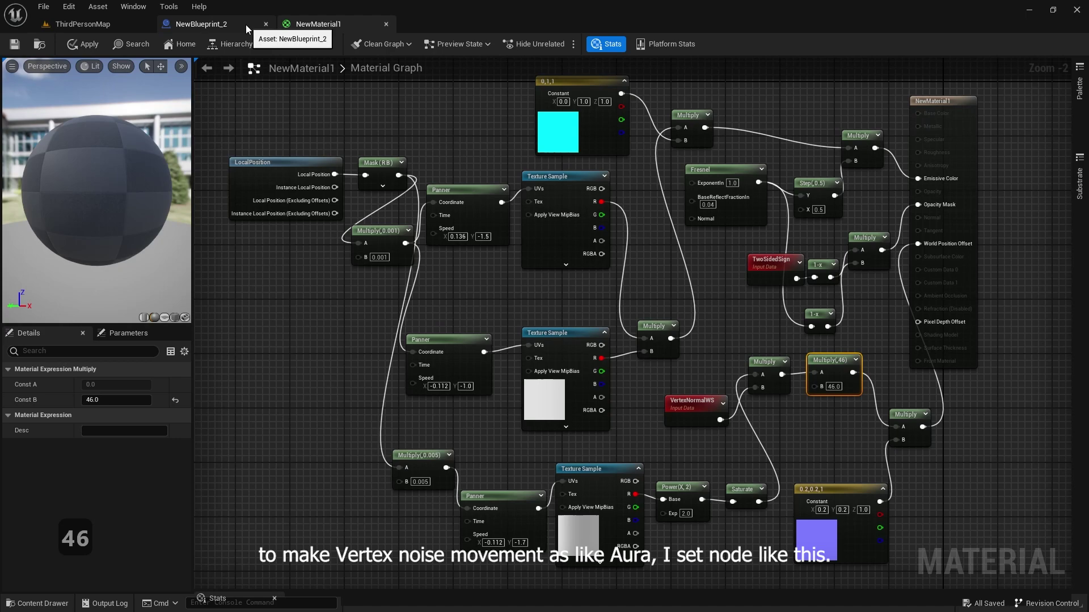
pyautogui.click(16, 44)
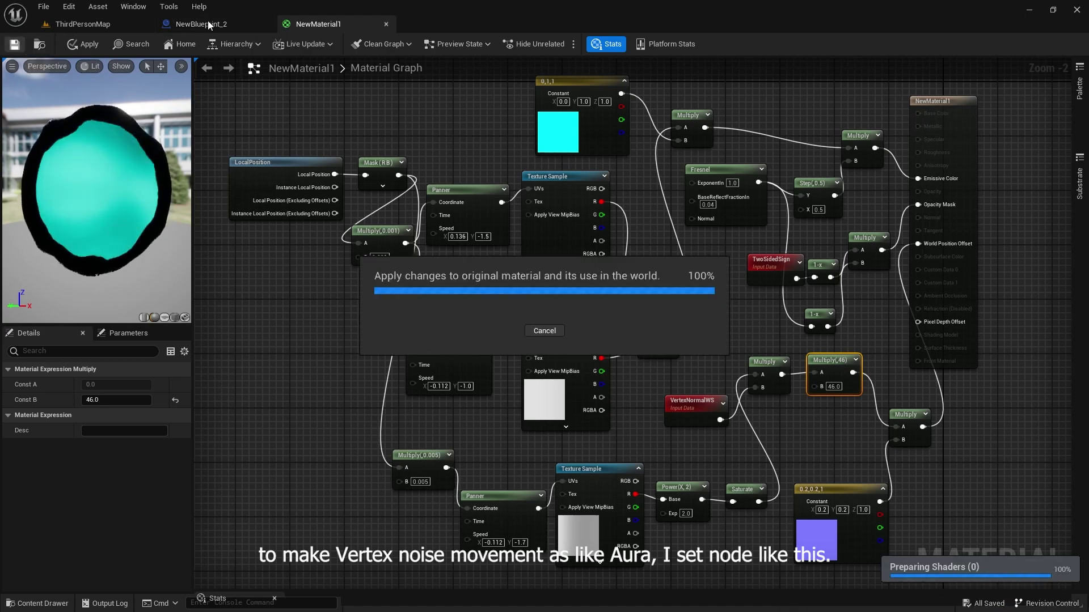
pyautogui.click(208, 22)
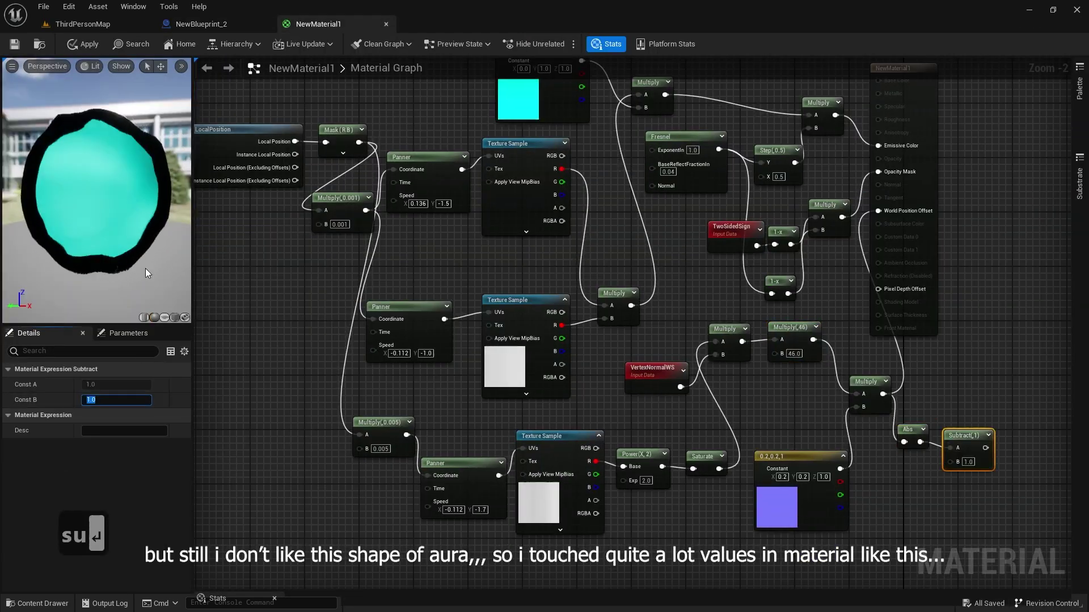
# Set B of the Subtract after Abs to 3 and wire its output to World Position Offset
pyautogui.write('3')
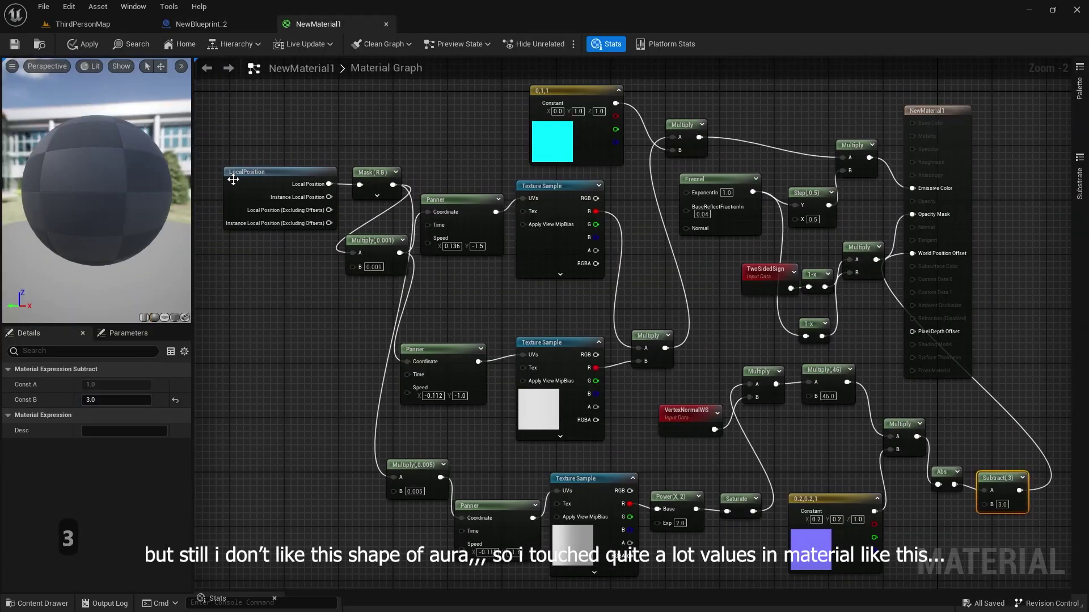
pyautogui.click(230, 153)
# Set the 46 Multiply's B to 66 and the Power exponent to 3, save, and check the blueprint
pyautogui.click(824, 370)
pyautogui.click(136, 399)
pyautogui.write('66')
pyautogui.click(671, 497)
pyautogui.click(131, 385)
pyautogui.write('3')
pyautogui.click(14, 44)
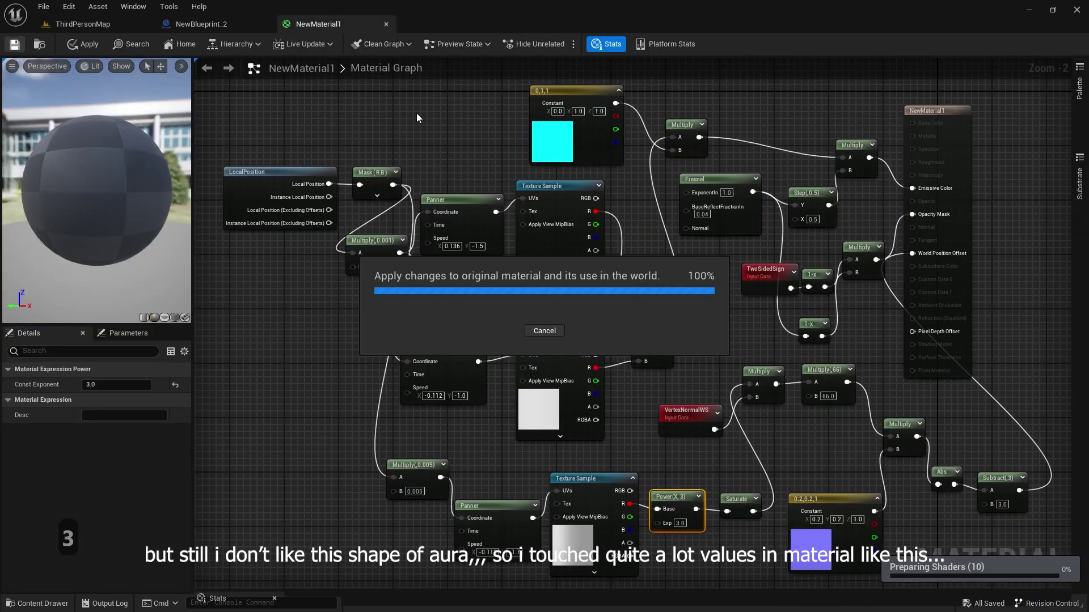
pyautogui.click(201, 23)
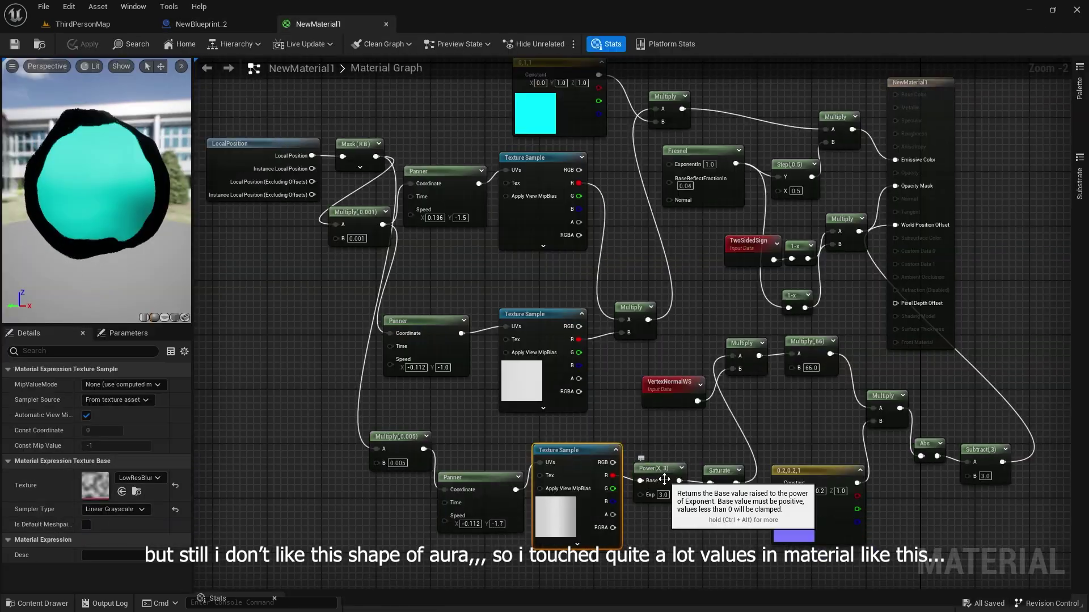
# Set the Power exponent to 2, apply the material, and inspect the aura in the level
pyautogui.click(84, 44)
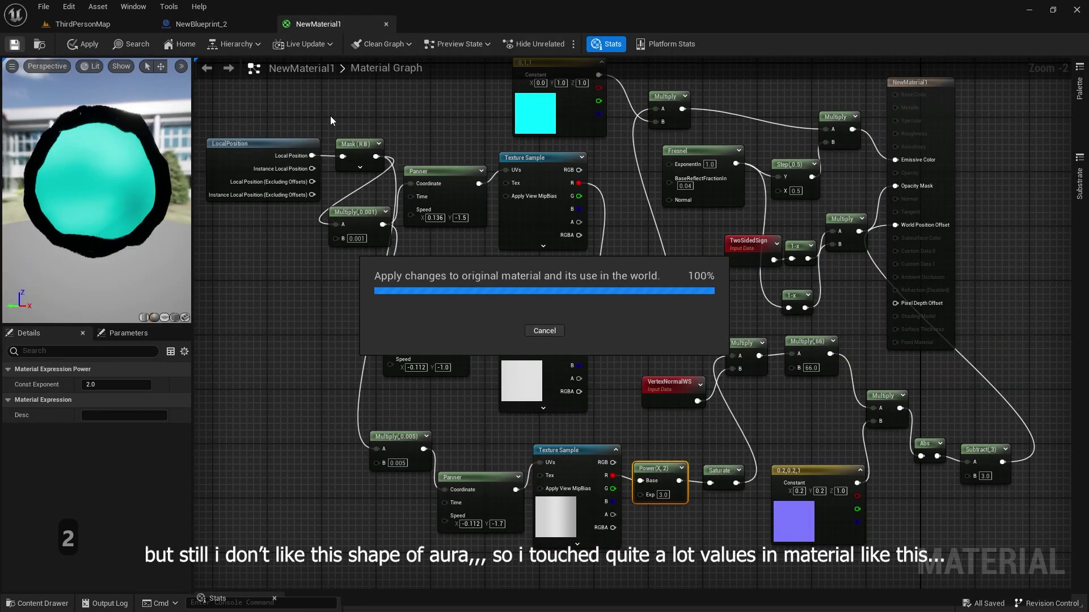
pyautogui.click(141, 21)
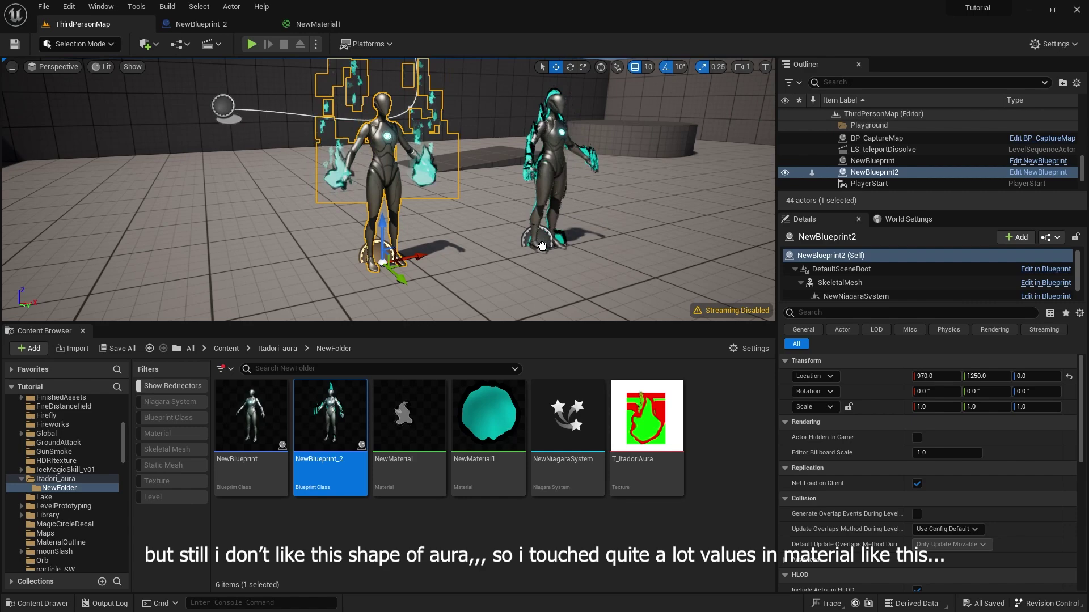
pyautogui.press('d')
pyautogui.press('d')
pyautogui.press('d')
pyautogui.press('Delete')
pyautogui.hotkey('ctrl', 's')
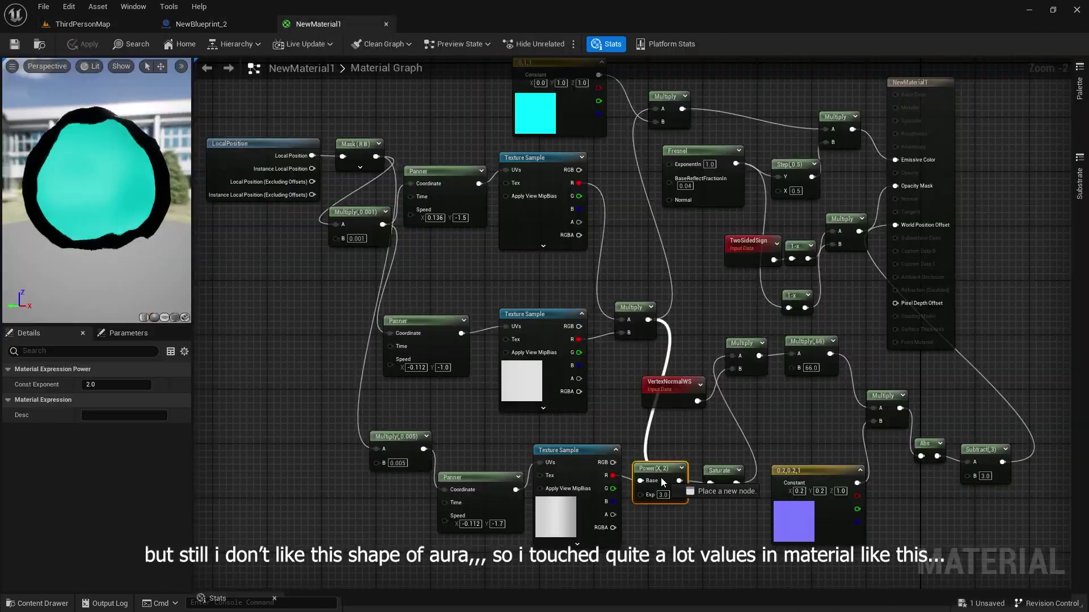
# Wire the Multiply combining the two upper noise textures into Power's Base and save the material
pyautogui.moveTo(661, 478); pyautogui.dragTo(640, 480)
pyautogui.hotkey('ctrl', 's')
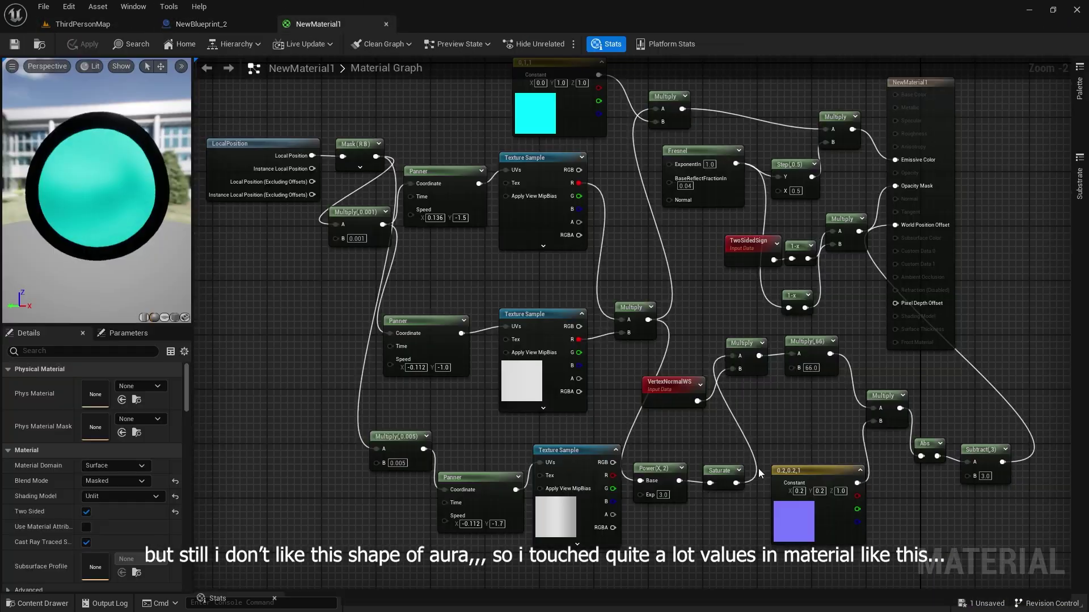
# Wire Power directly into the VertexNormalWS Multiply, bypassing Saturate, and set the lower Constant3Vector's R and G to 0.35
pyautogui.click(817, 470)
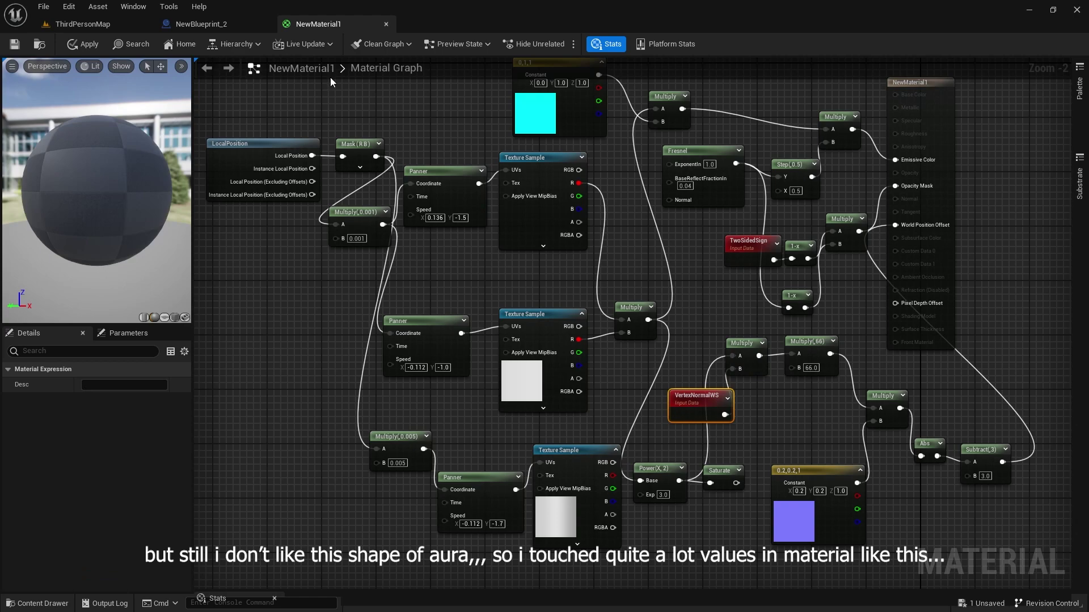
pyautogui.click(117, 400)
pyautogui.write('.35')
pyautogui.press('Tab')
pyautogui.write('.35')
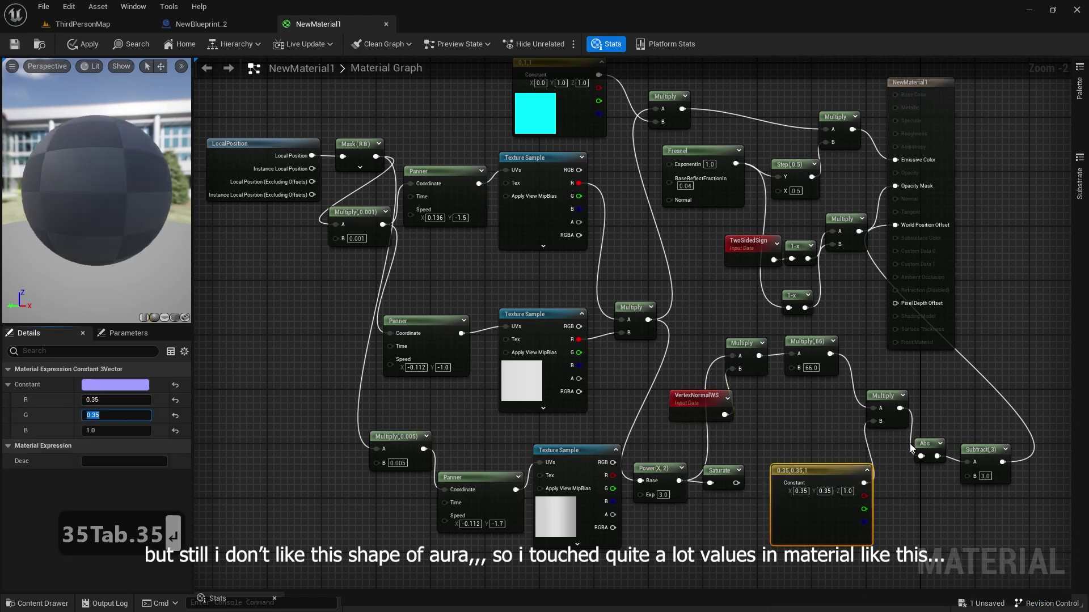
pyautogui.hotkey('ctrl', 's')
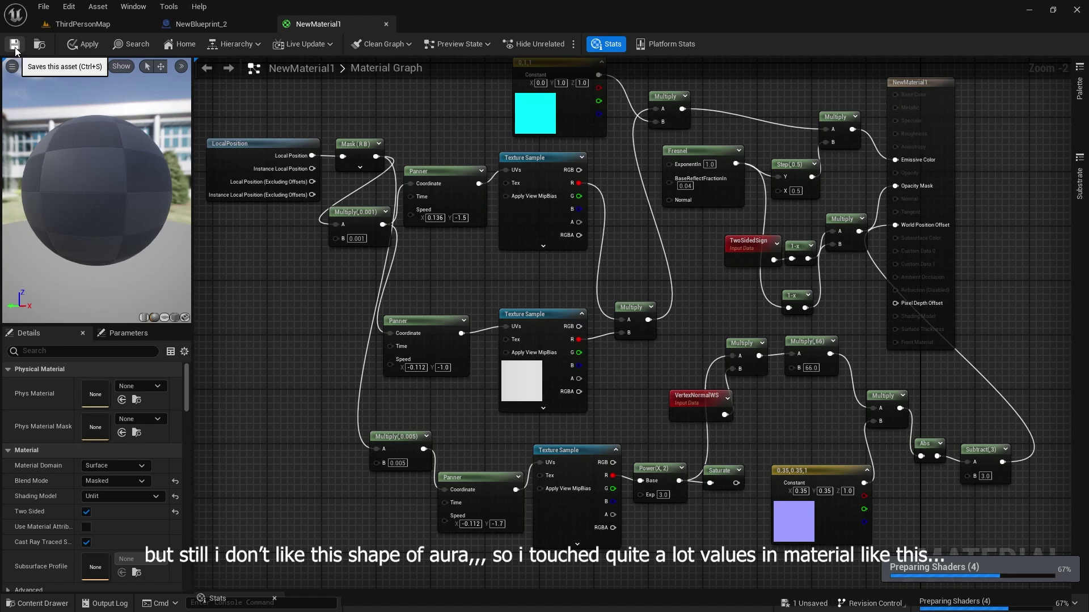
# Reconnect the lowest Texture Sample's R to Power's Base, wire the 66 Multiply straight to World Position Offset, and save
pyautogui.click(16, 51)
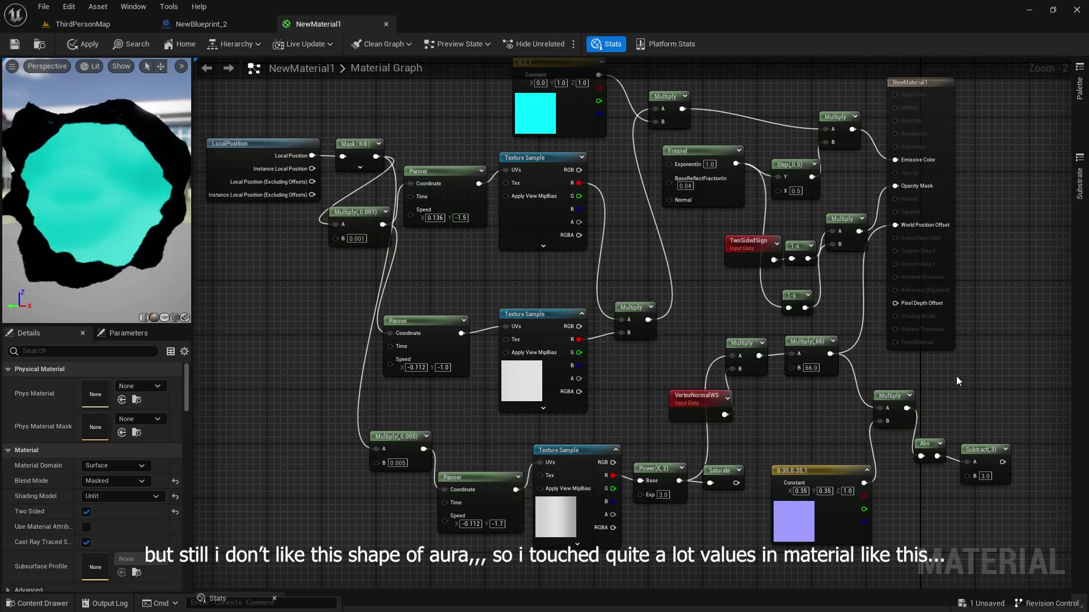
pyautogui.hotkey('ctrl', 's')
pyautogui.click(216, 25)
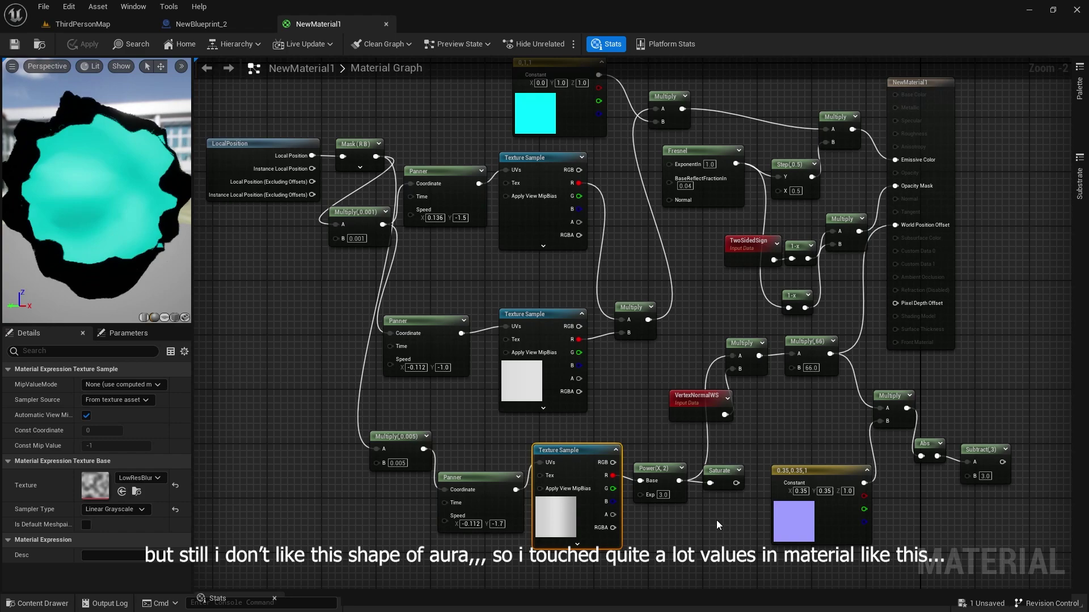
# Move the 66 Multiply directly after Power as its multiplier and delete the Saturate node
pyautogui.click(806, 343)
pyautogui.moveTo(805, 343); pyautogui.dragTo(718, 437)
pyautogui.click(719, 472)
pyautogui.press('Delete')
# Add an Add node combining the VertexNormalWS Multiply with the Abs output, and wire it to World Position Offset
pyautogui.press('a')
pyautogui.click(848, 358)
pyautogui.moveTo(865, 362); pyautogui.dragTo(849, 328)
pyautogui.moveTo(804, 388); pyautogui.dragTo(937, 456)
pyautogui.moveTo(860, 341); pyautogui.dragTo(897, 225)
# Move Abs, the lower Constant3Vector and its Multiply nearer the 66 Multiply, save, and check the blueprint
pyautogui.moveTo(926, 443); pyautogui.dragTo(891, 437)
pyautogui.moveTo(817, 471); pyautogui.dragTo(756, 491)
pyautogui.moveTo(900, 399); pyautogui.dragTo(841, 455)
pyautogui.click(15, 44)
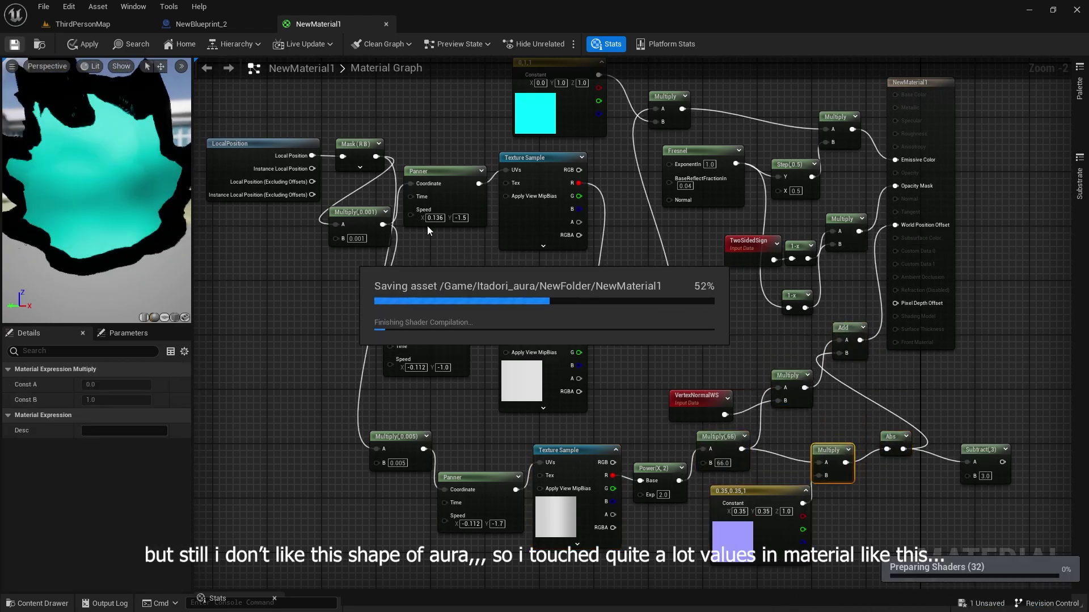
pyautogui.click(222, 25)
pyautogui.click(318, 23)
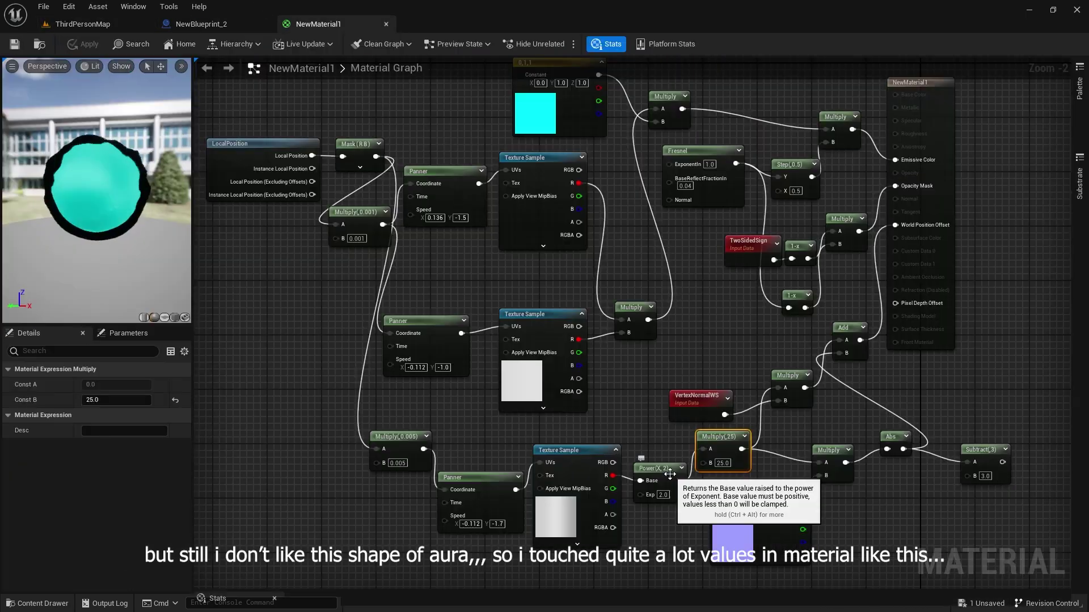
# Set B of the Multiply after Power to 15, adjust the Power exponent, save, and check the aura in the blueprint
pyautogui.click(116, 400)
pyautogui.write('15')
pyautogui.click(670, 475)
pyautogui.click(116, 384)
pyautogui.write('12')
pyautogui.click(14, 43)
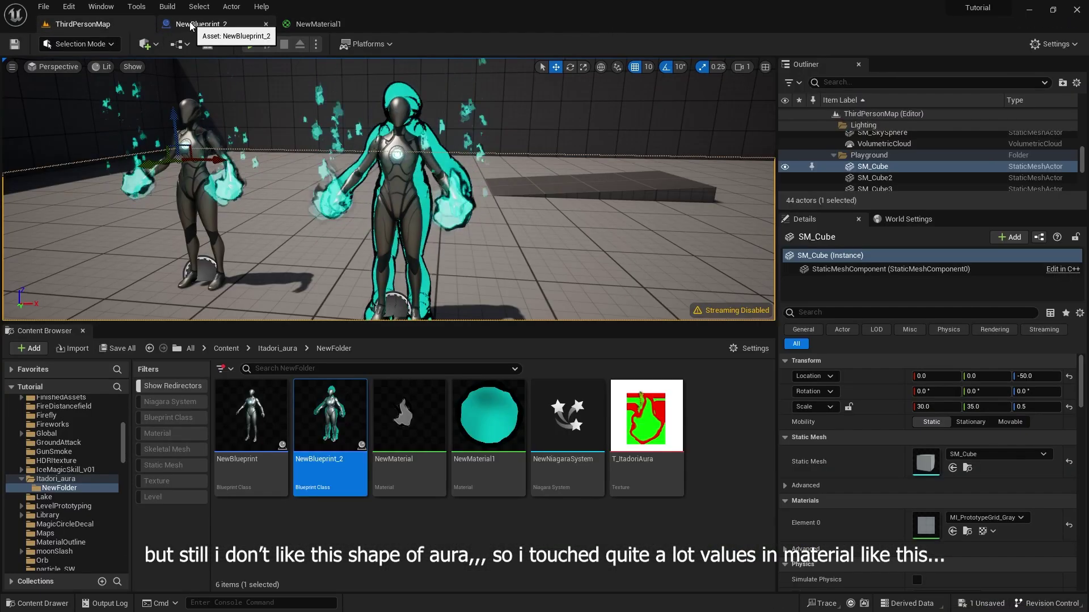
pyautogui.click(213, 25)
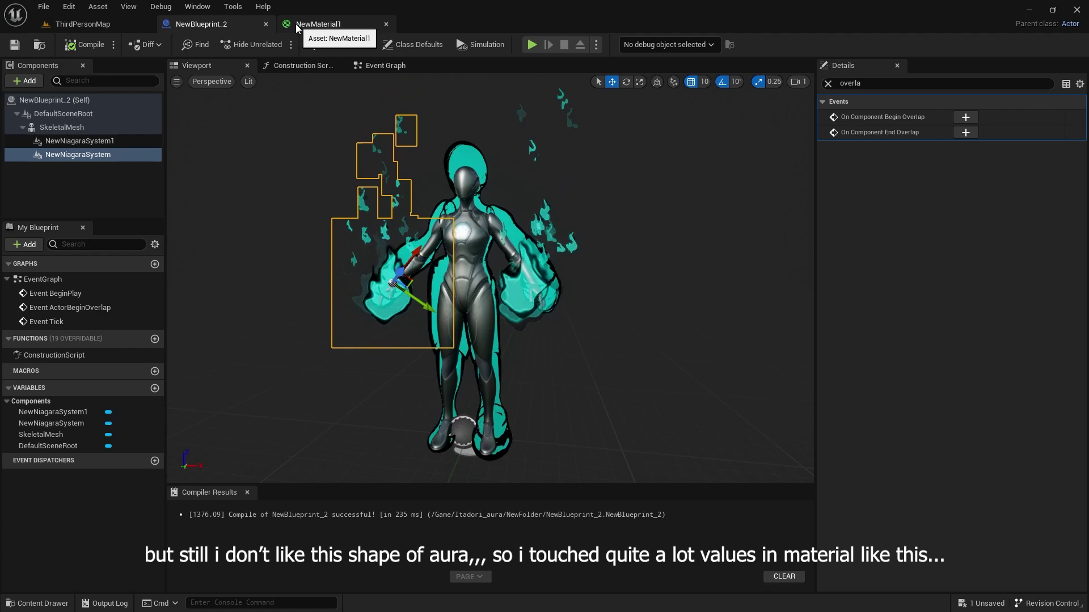
# Set the Power exponent to 3 and the 0.005 Multiply's B to 0.02, and save the material
pyautogui.click(296, 26)
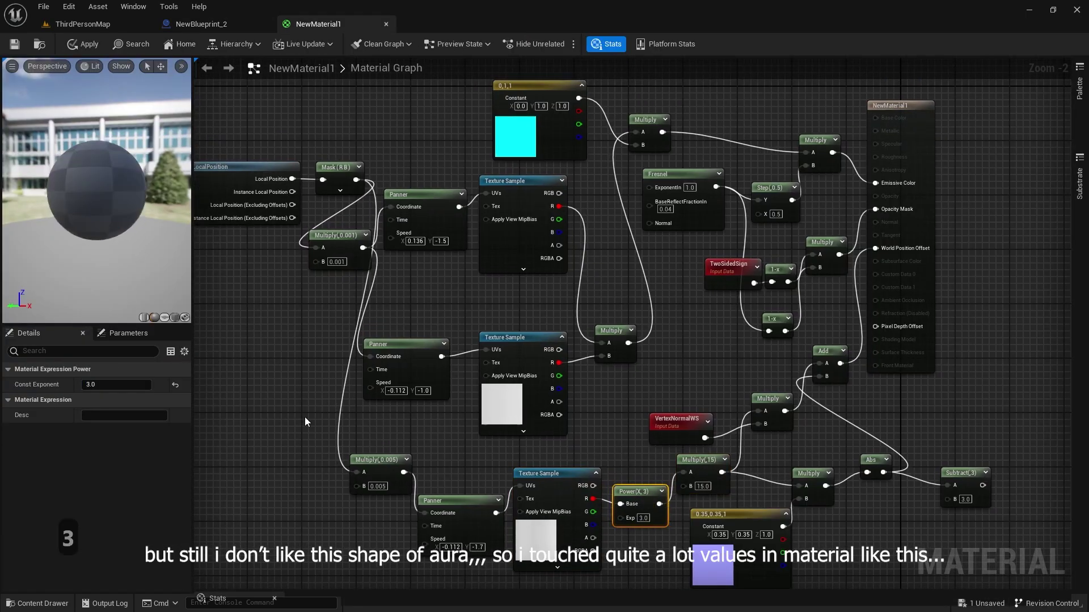
pyautogui.click(379, 460)
pyautogui.click(116, 400)
pyautogui.press('BackSpace')
pyautogui.press('BackSpace')
pyautogui.write('2')
pyautogui.press('Return')
pyautogui.click(15, 44)
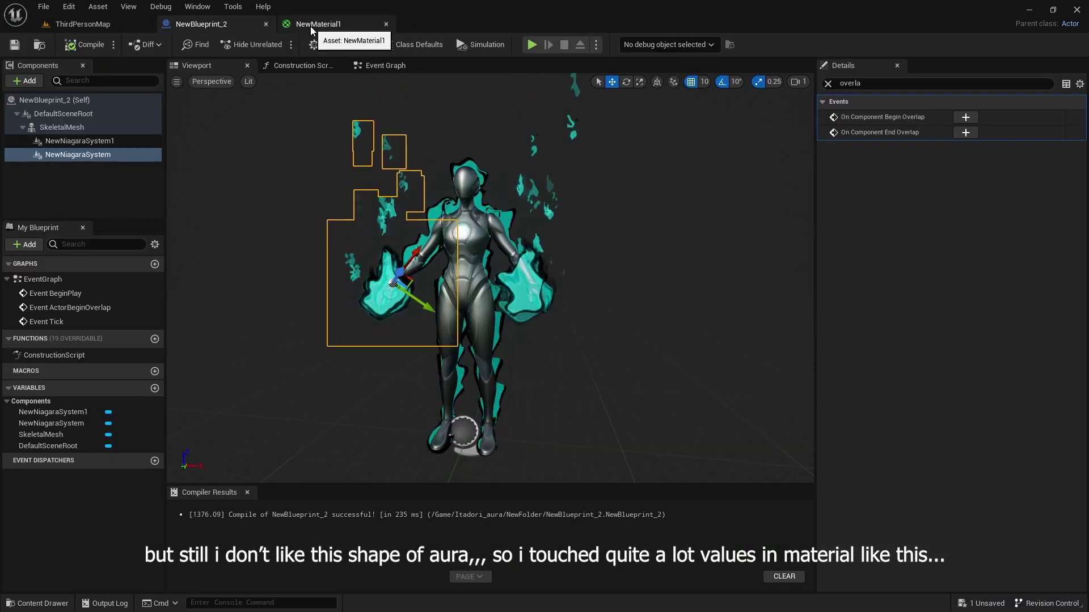
# Set B of the Multiply feeding the lowest Panner to 0.015 and save the material
pyautogui.click(311, 26)
pyautogui.press('BackSpace')
pyautogui.write('15')
pyautogui.press('Return')
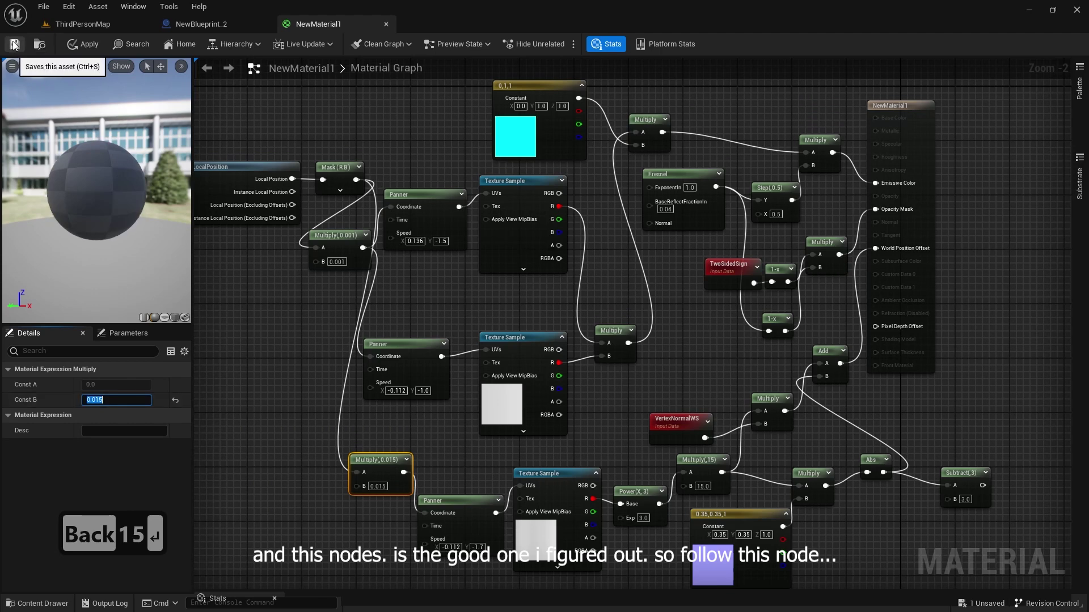
# Set the Power exponent to 2.5 and B of the Multiply after it to 18
pyautogui.click(641, 504)
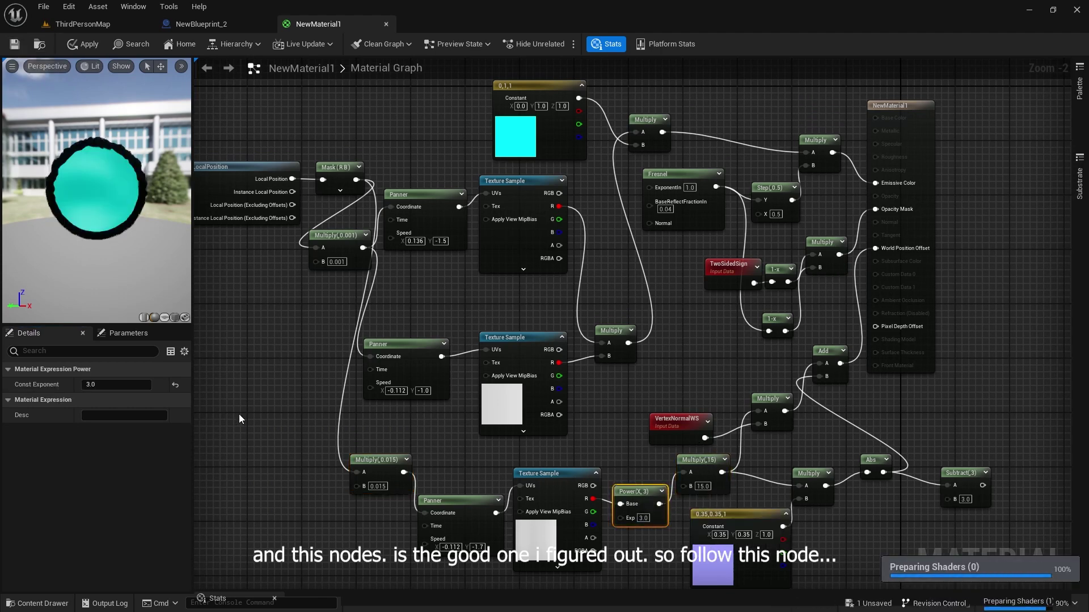
pyautogui.write('2.5')
pyautogui.press('Return')
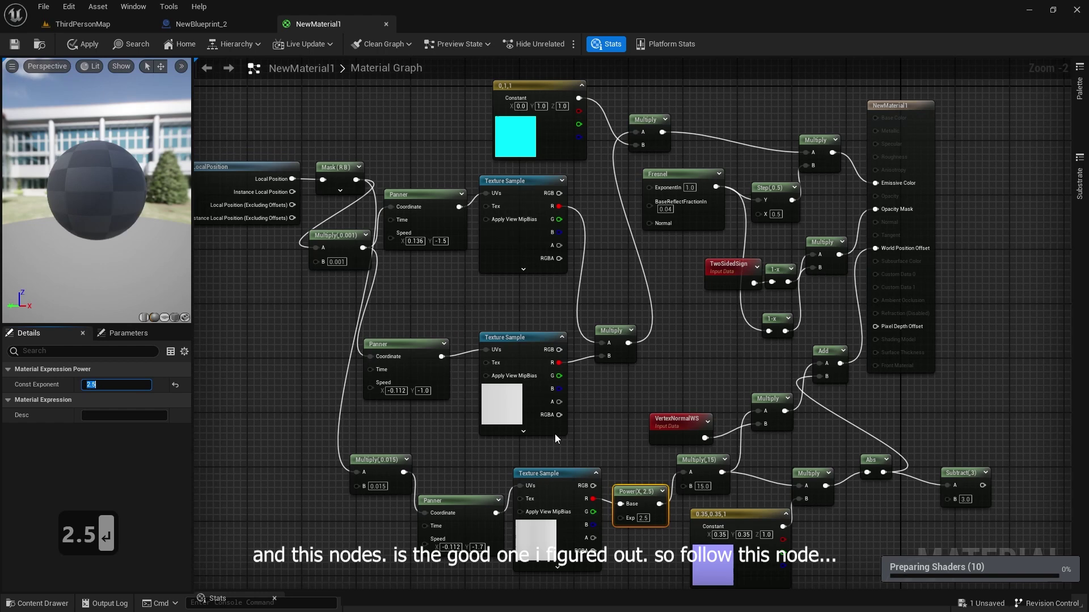
pyautogui.write('18')
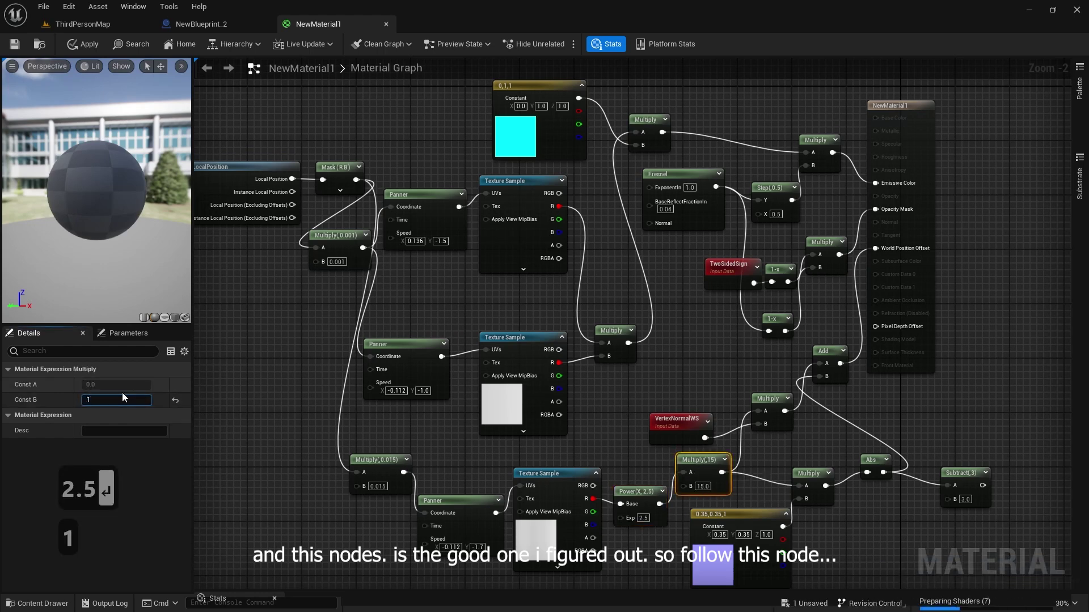
pyautogui.press('Return')
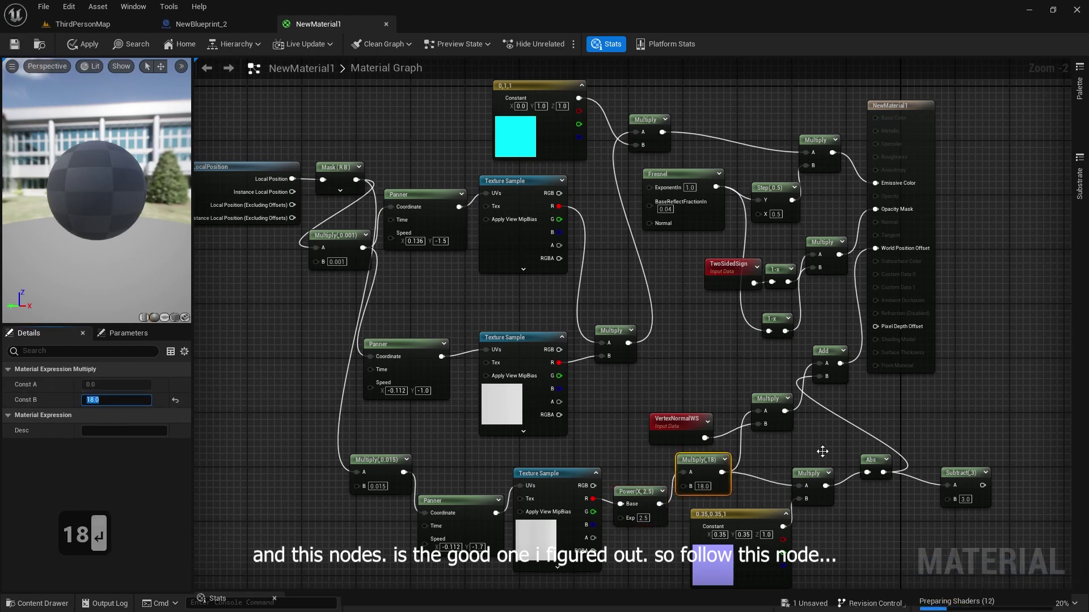
pyautogui.moveTo(836, 455)
pyautogui.mouseDown(button='right')
pyautogui.moveTo(819, 441)
pyautogui.moveTo(834, 443)
pyautogui.mouseUp(button='right')
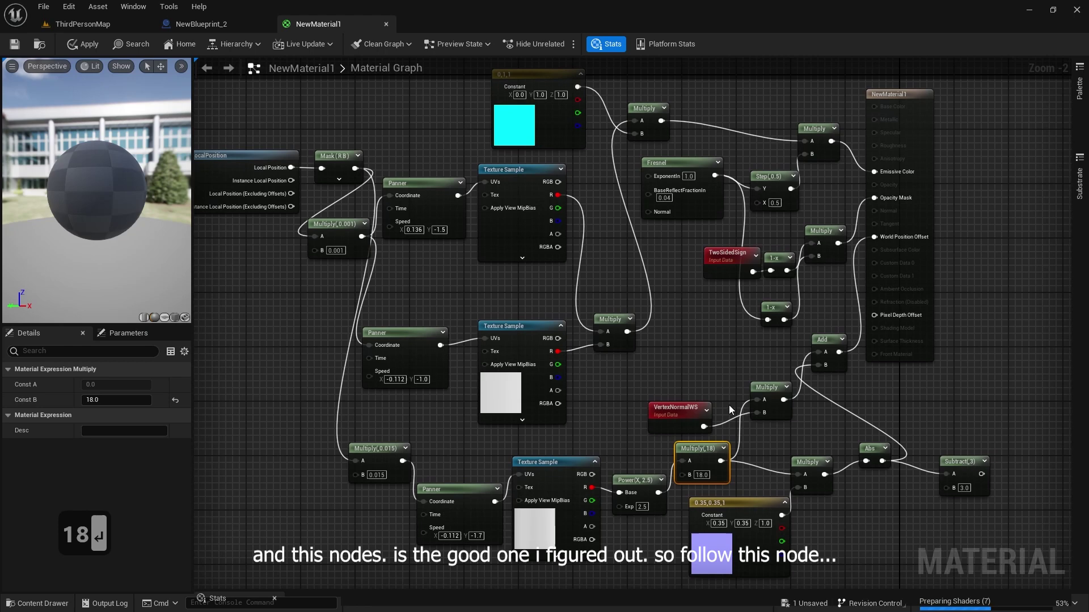
# Set the lower Constant3Vector's R and G to 0, save the material, and return to the blueprint
pyautogui.click(731, 550)
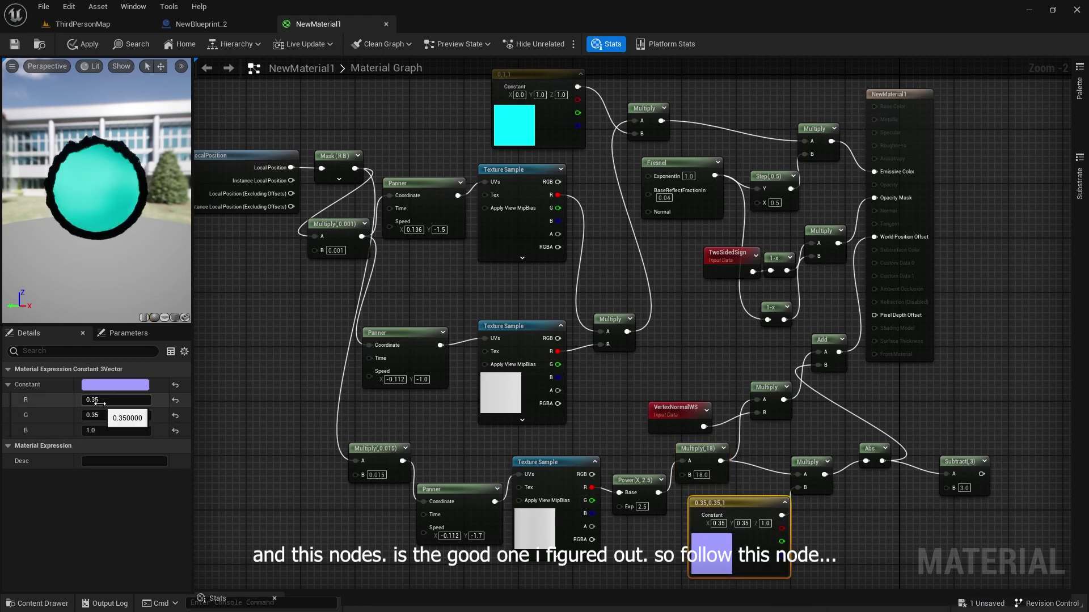
pyautogui.write('0')
pyautogui.press('Tab')
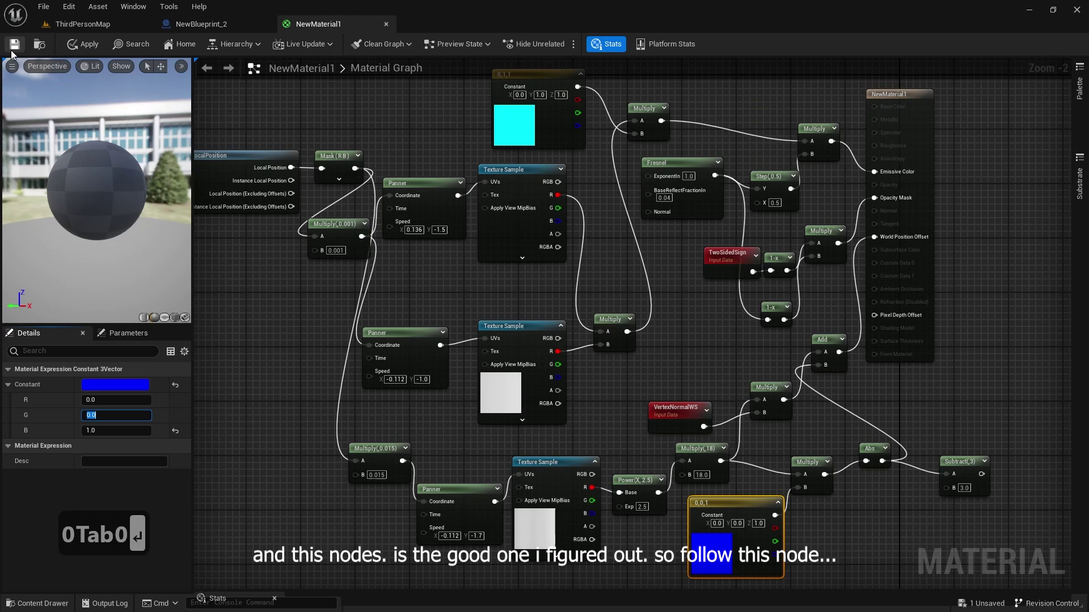
pyautogui.click(242, 29)
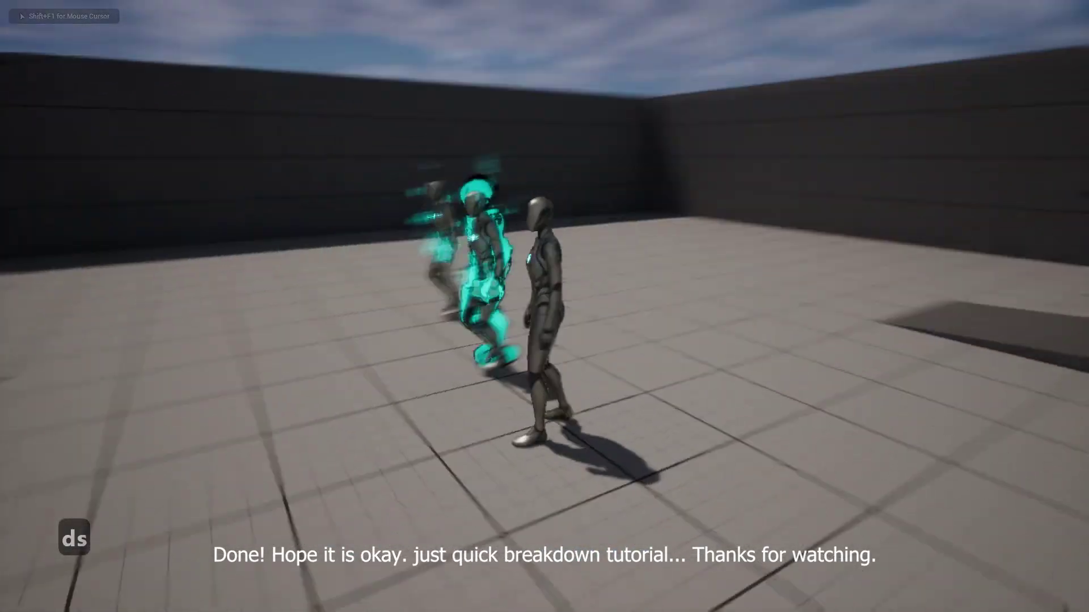
# Run the player character around the two aura figures in the play session to examine the effect from several angles
pyautogui.press('a')
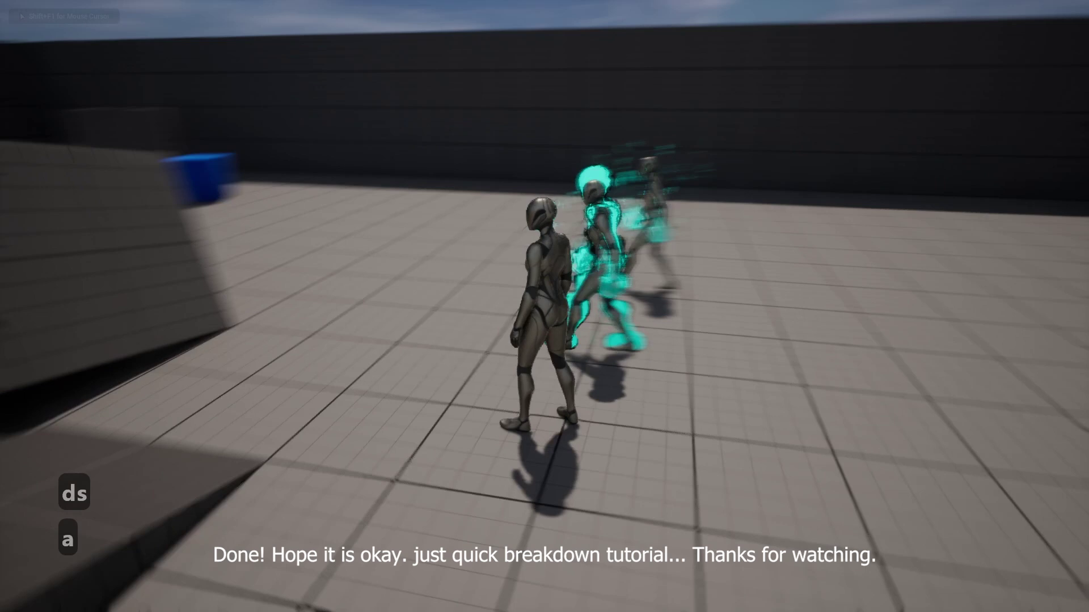
pyautogui.press('w')
pyautogui.press('a')
pyautogui.press('a')
pyautogui.press('a')
pyautogui.press('w')
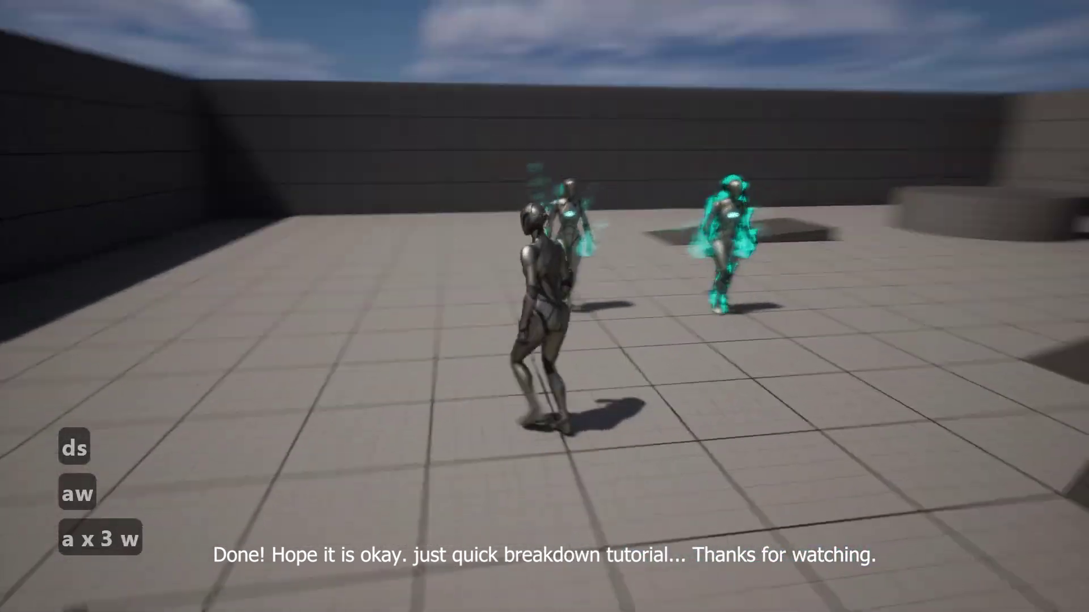
pyautogui.press('w')
pyautogui.press('w')
pyautogui.press('w')
pyautogui.press('w')
pyautogui.press('w')
pyautogui.press('w')
pyautogui.press('w')
pyautogui.press('w')
pyautogui.press('w')
pyautogui.press('d')
pyautogui.press('w')
pyautogui.press('a')
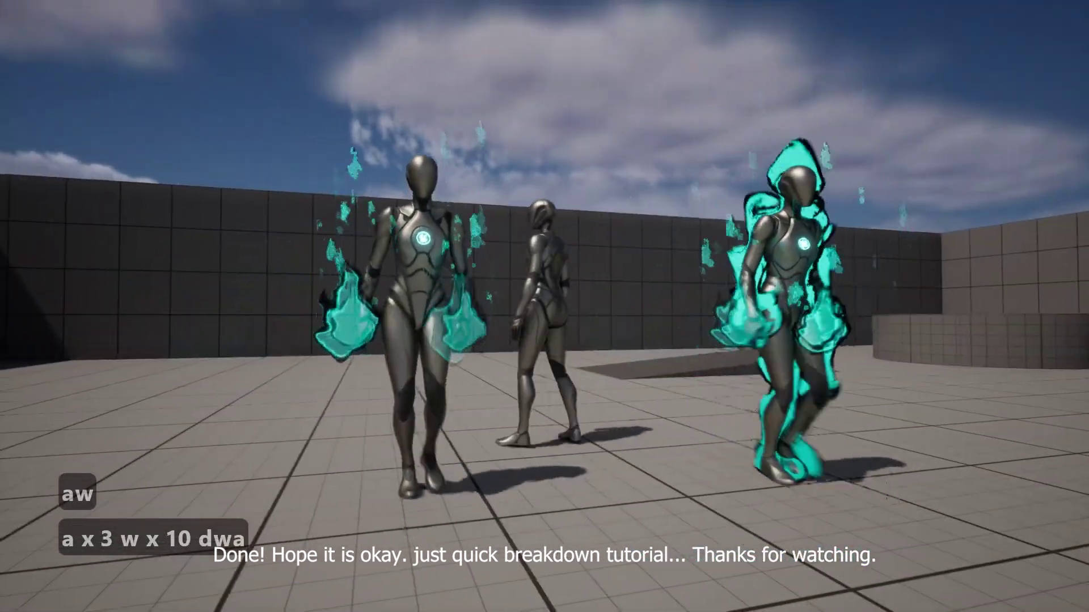